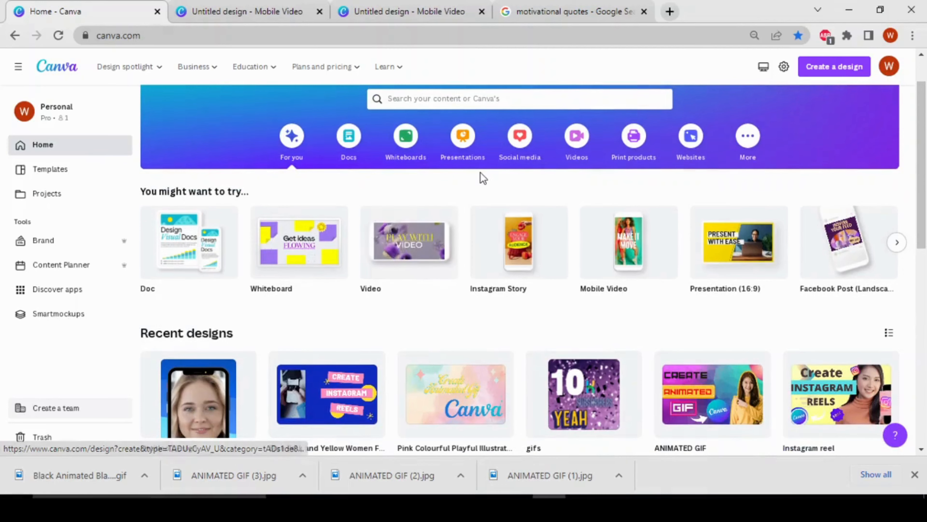
Step: Search the templates for instagram reels
scroll(480, 176, "up", 2)
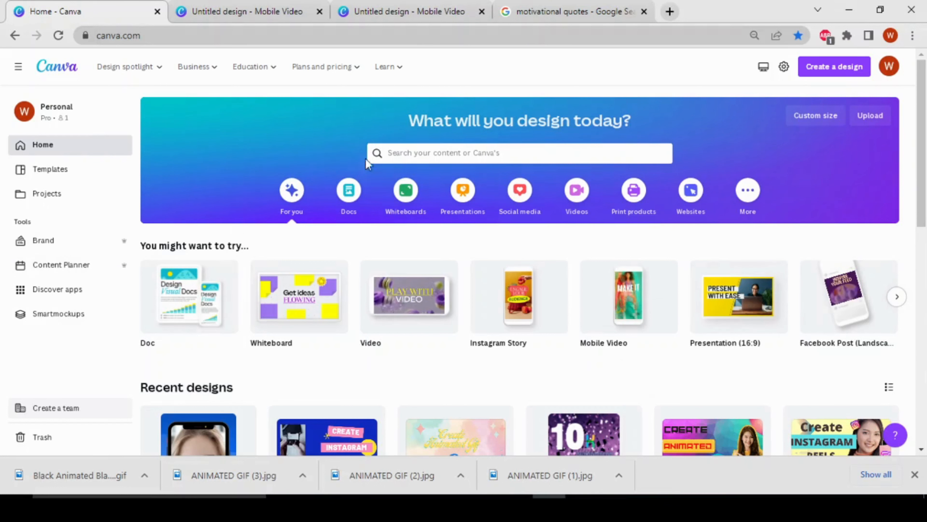
left_click(434, 153)
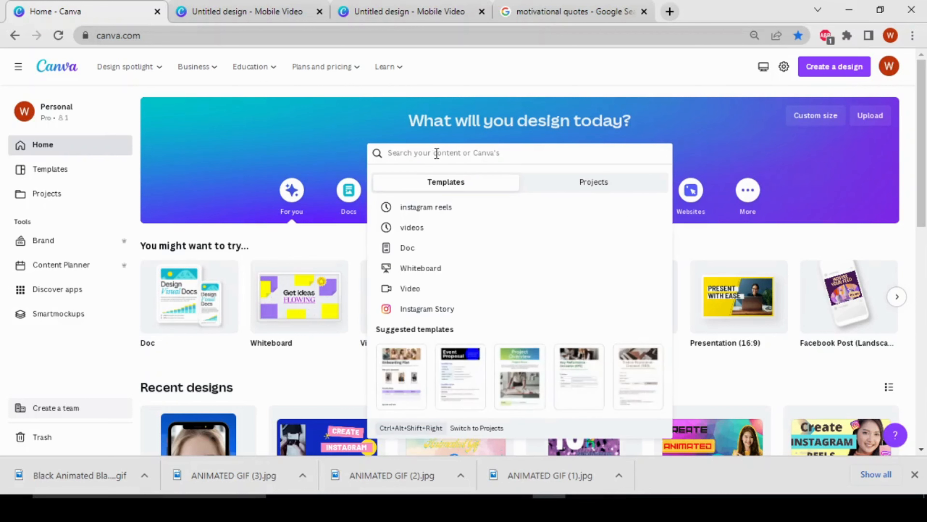
left_click(490, 209)
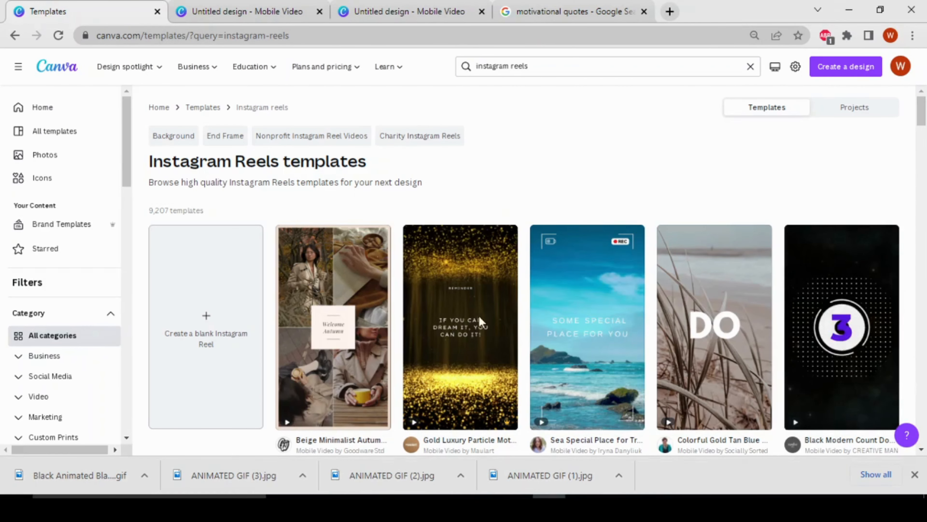
Step: Create a blank Instagram Reel design from the Instagram Reels template results
scroll(568, 298, "down", 5)
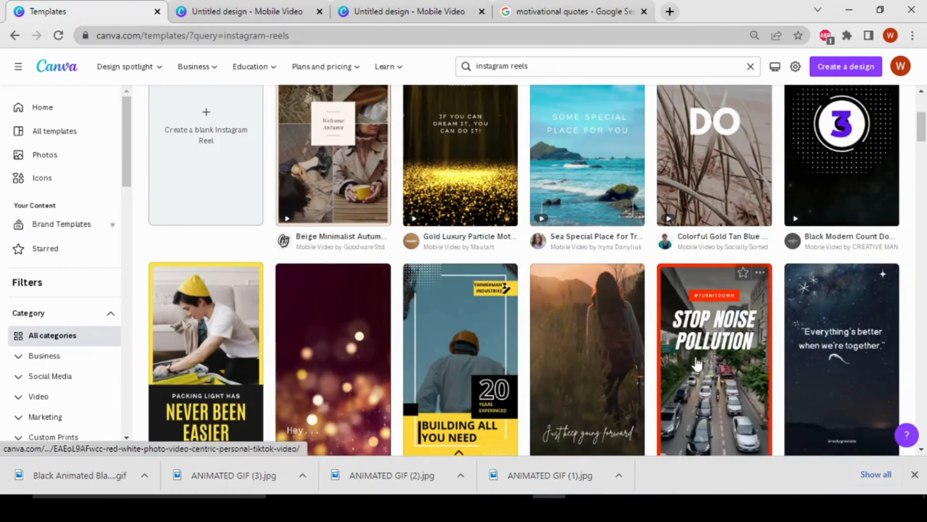
scroll(354, 236, "down", 3)
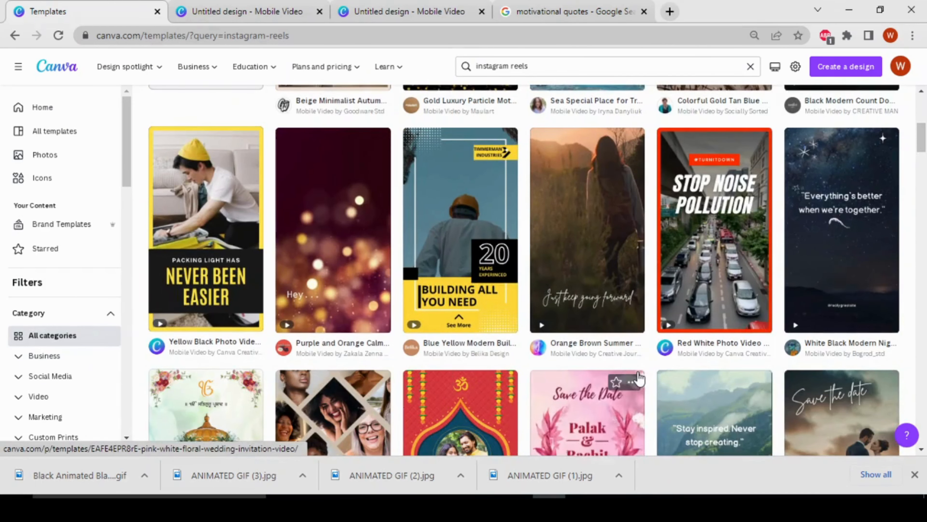
scroll(628, 363, "up", 1)
scroll(628, 362, "up", 6)
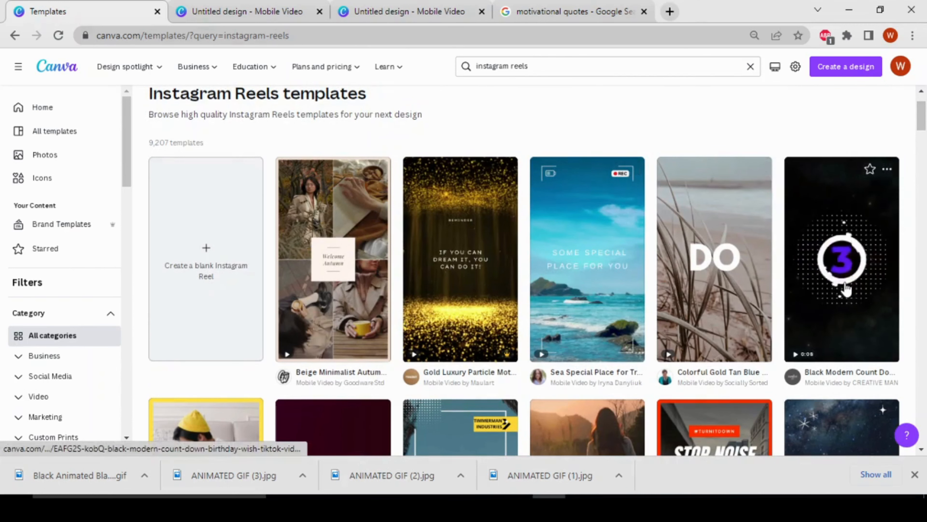
scroll(429, 396, "down", 5)
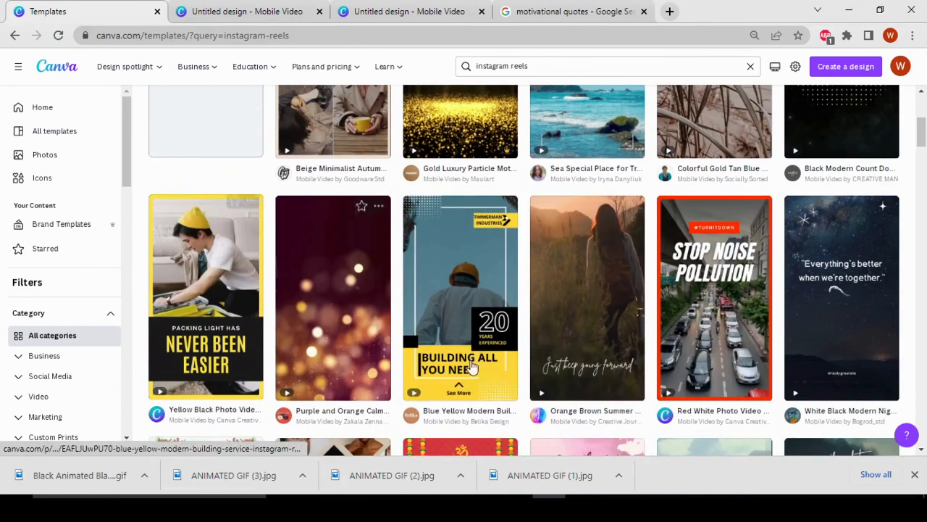
scroll(643, 353, "down", 2)
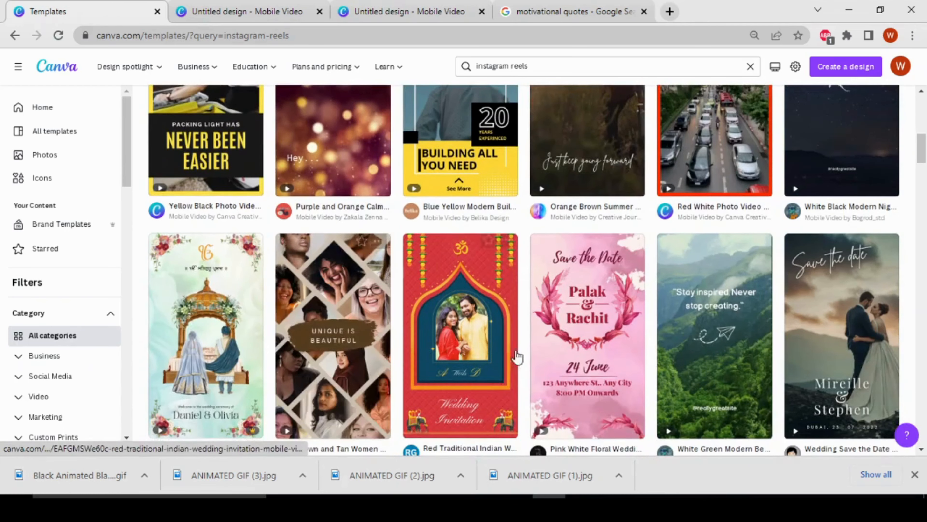
scroll(528, 329, "up", 7)
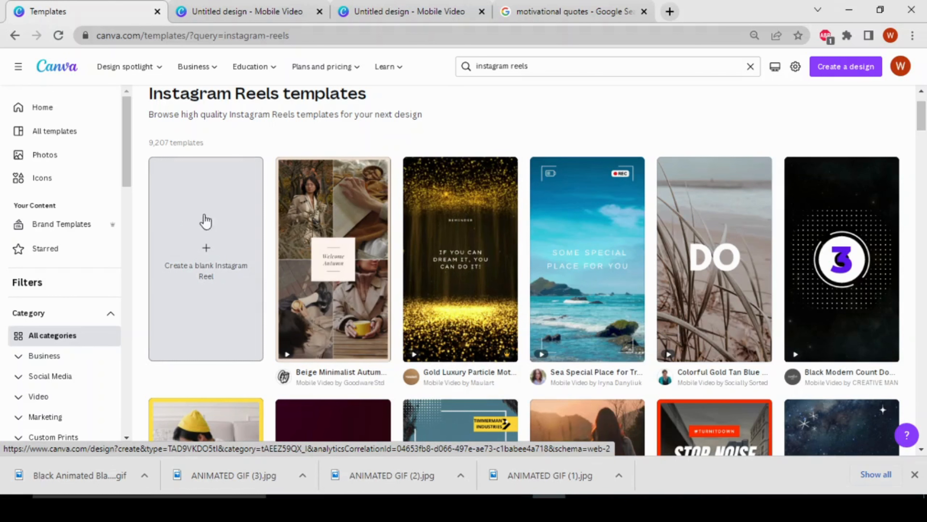
left_click(193, 280)
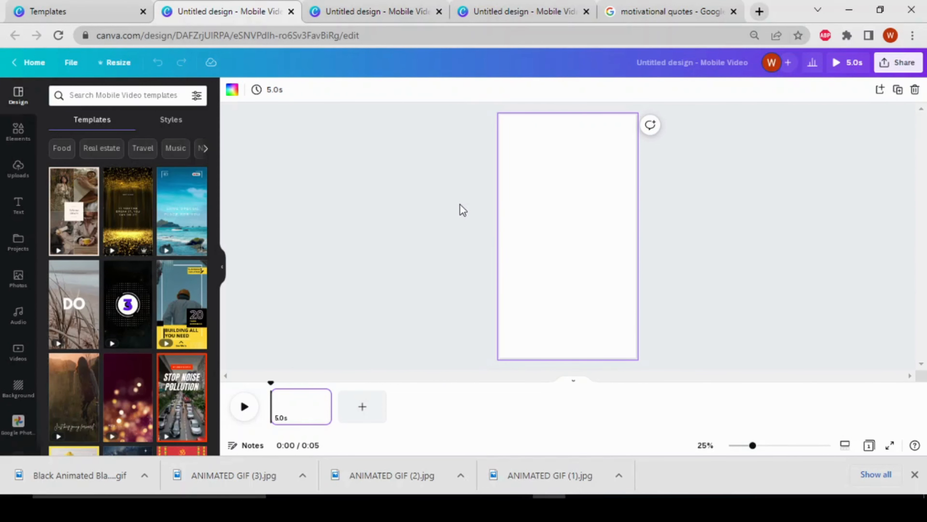
Step: View the two example mobile video designs, the phone portrait and the sunset quote, and return to the blank design
left_click(377, 12)
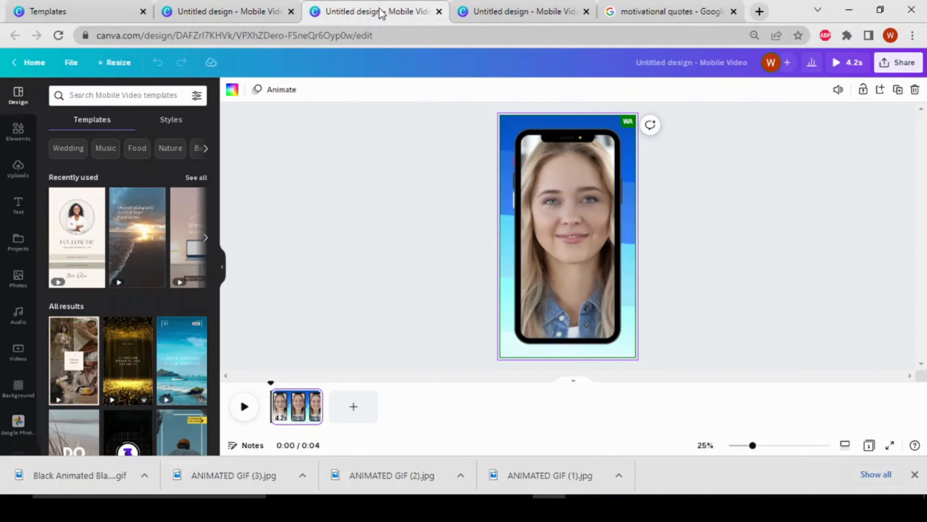
left_click(532, 12)
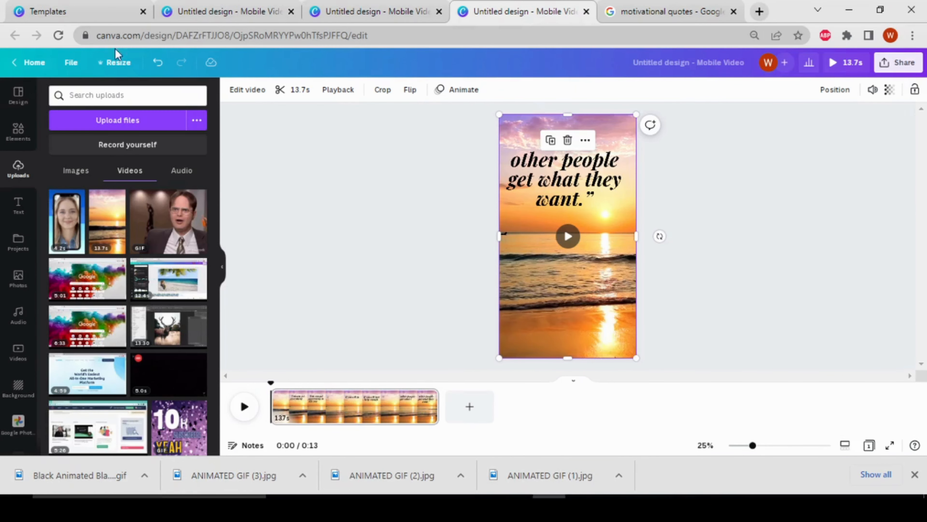
left_click(213, 22)
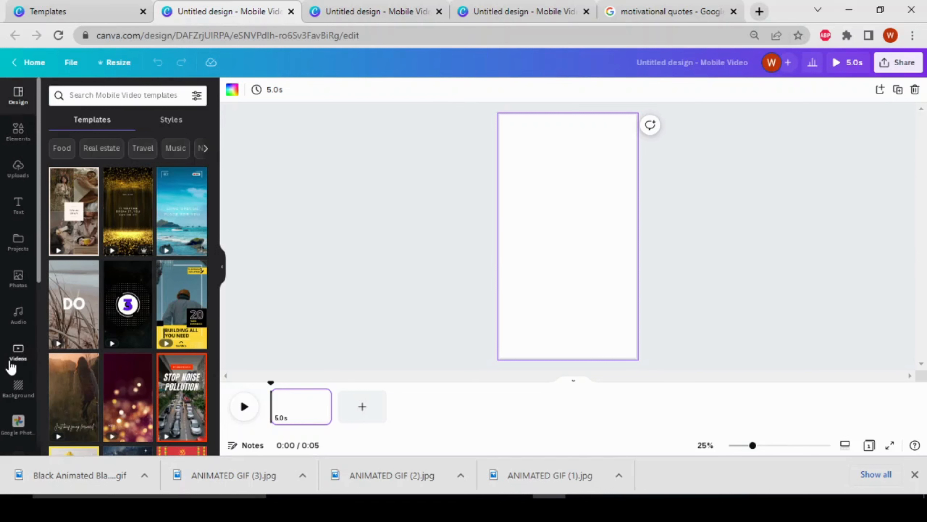
Step: Search the stock videos for beach in the blank design, checking the sunset quote example for reference
left_click(17, 363)
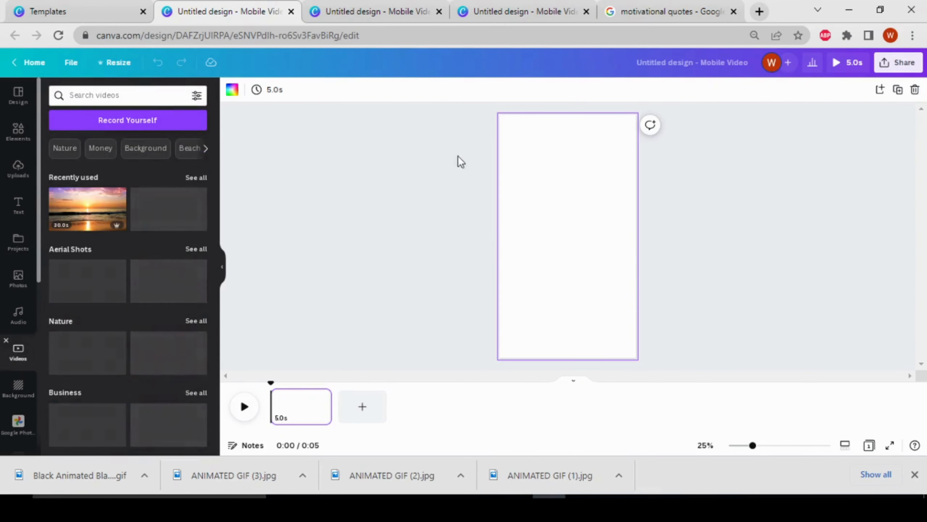
left_click(539, 14)
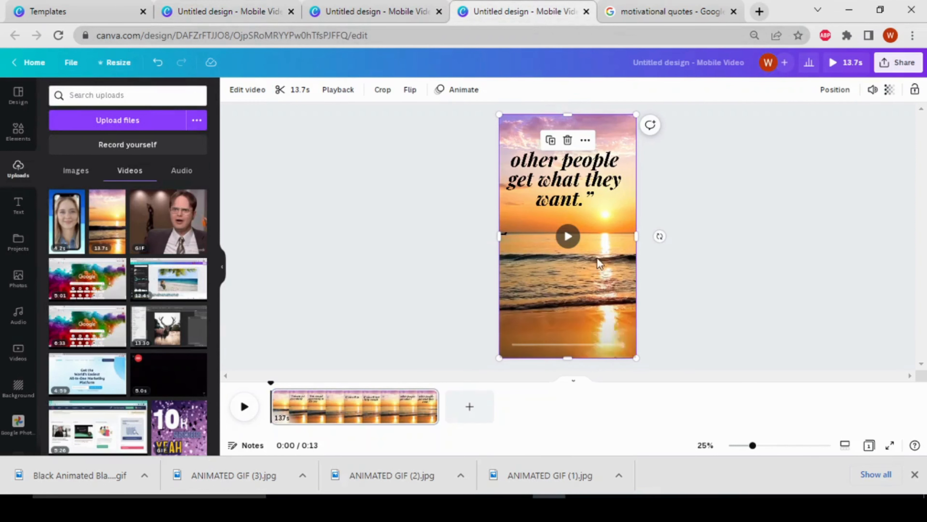
left_click(249, 13)
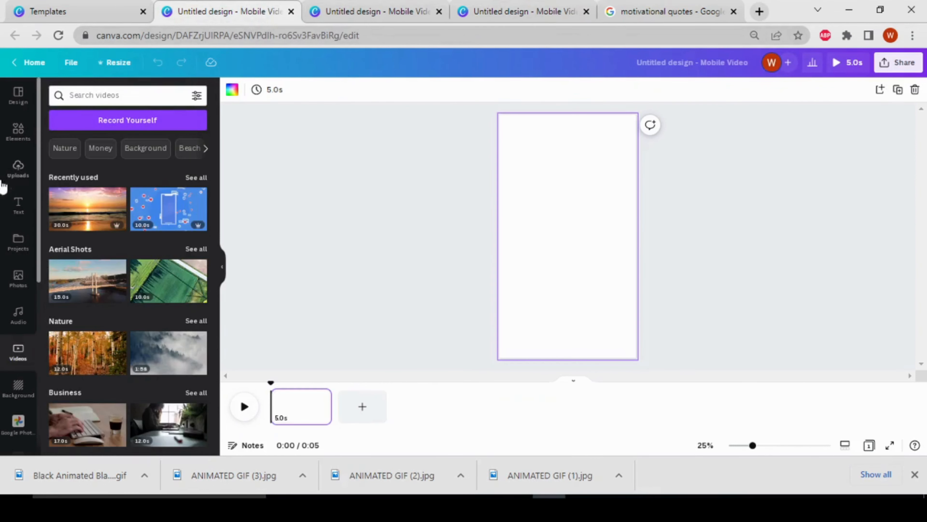
left_click(147, 95)
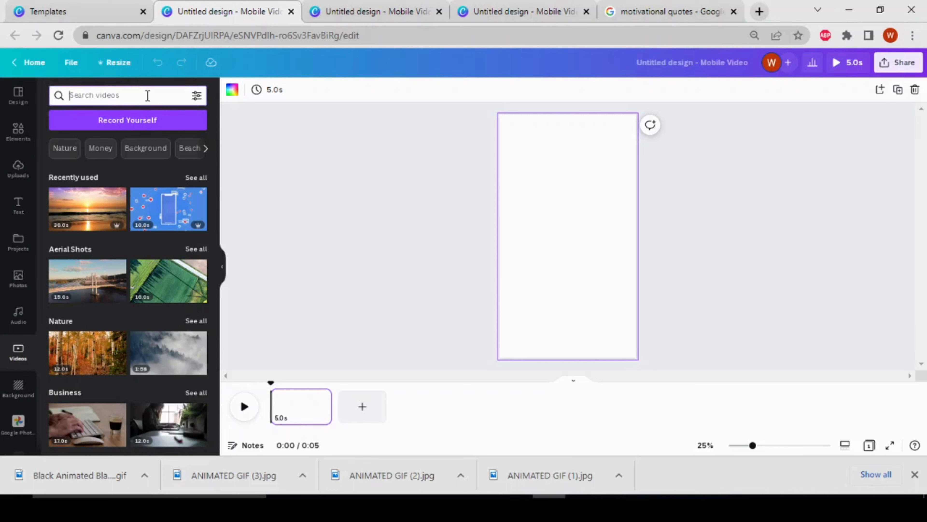
type("bea")
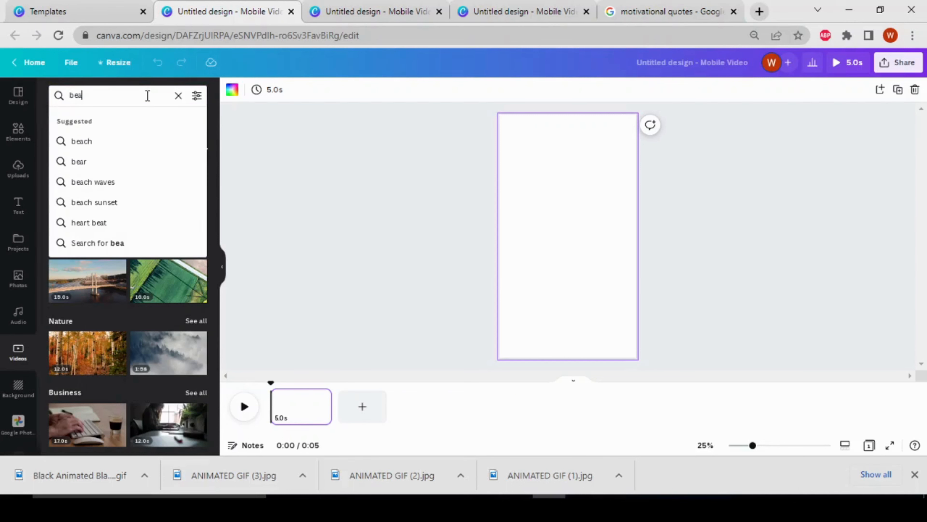
type("ch")
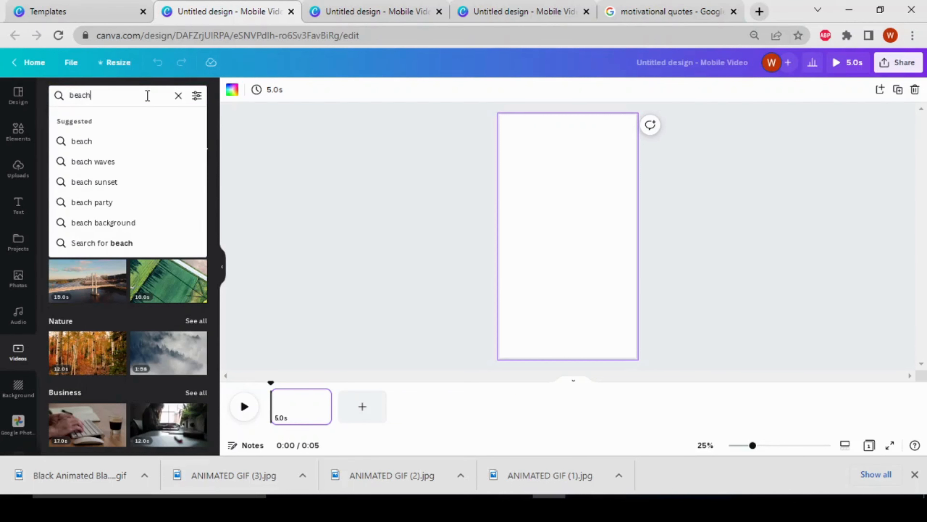
key("Return")
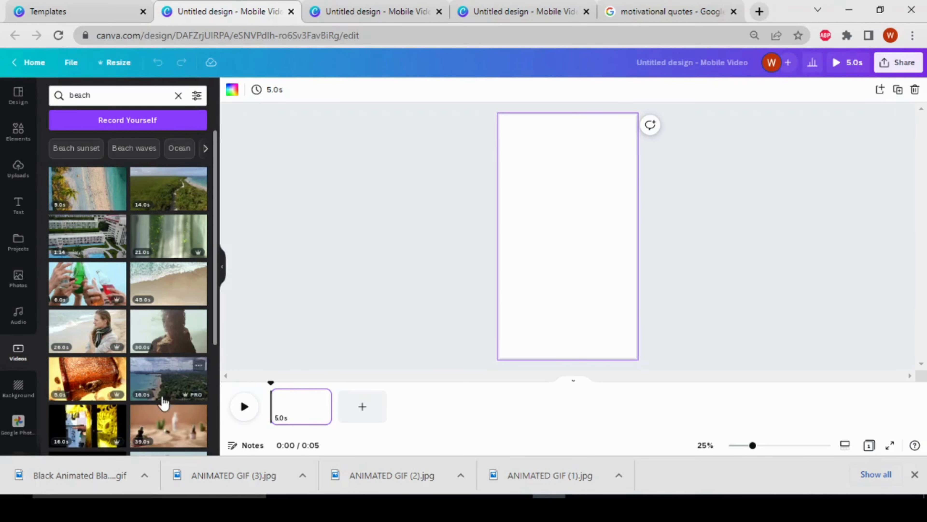
Step: Filter the beach video results by price to Free only
scroll(153, 220, "down", 3)
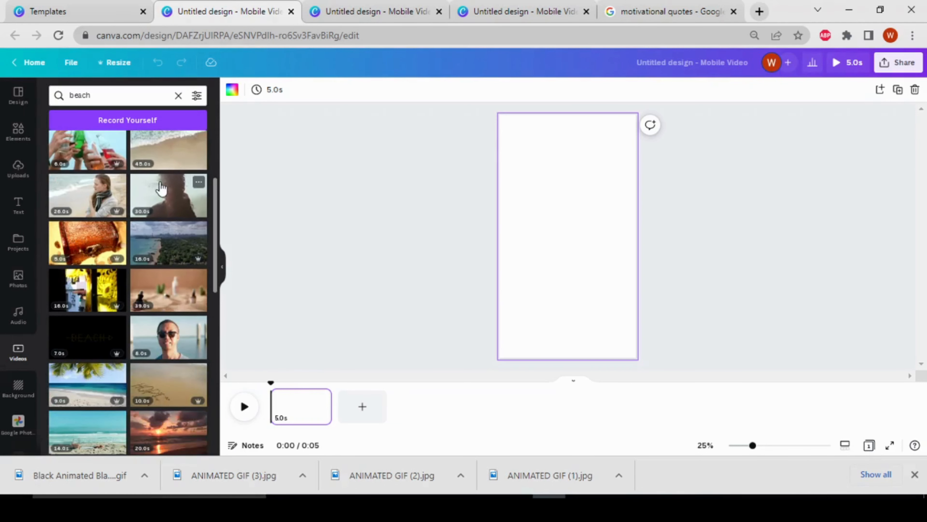
scroll(162, 188, "up", 3)
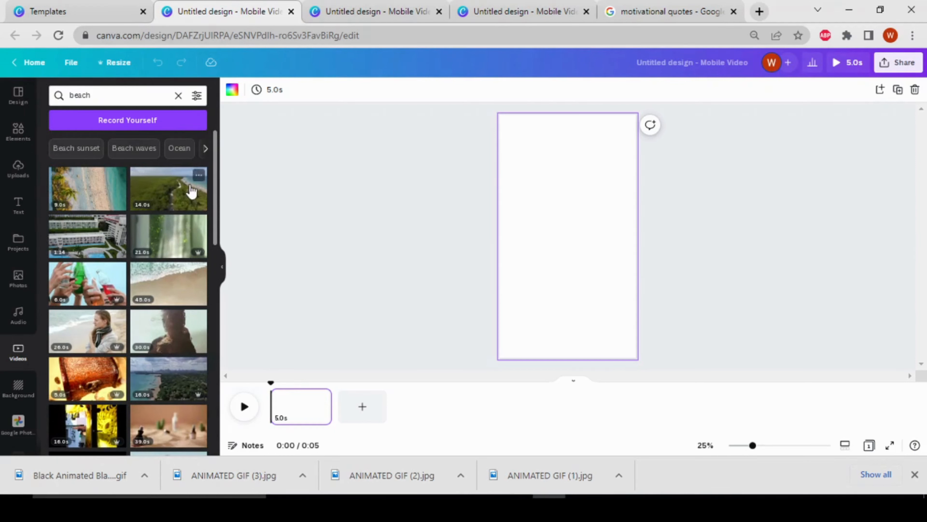
left_click(198, 95)
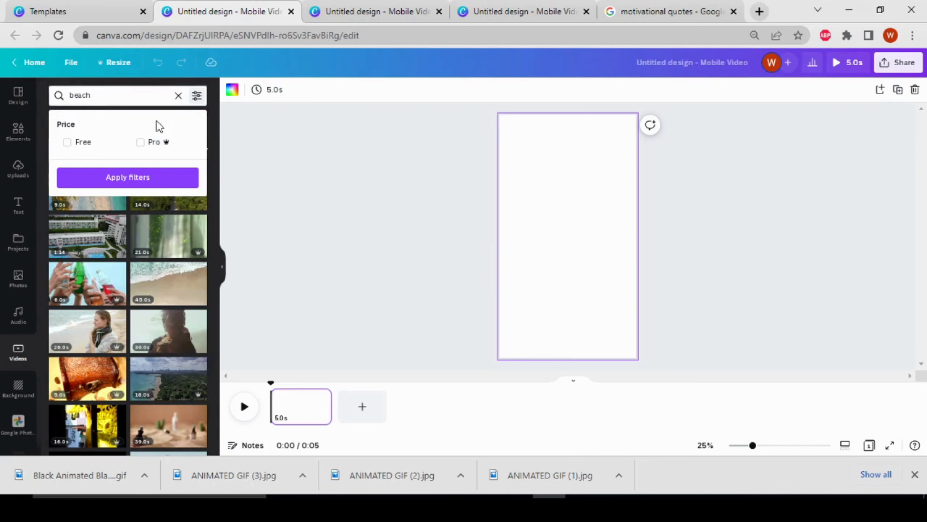
left_click(95, 150)
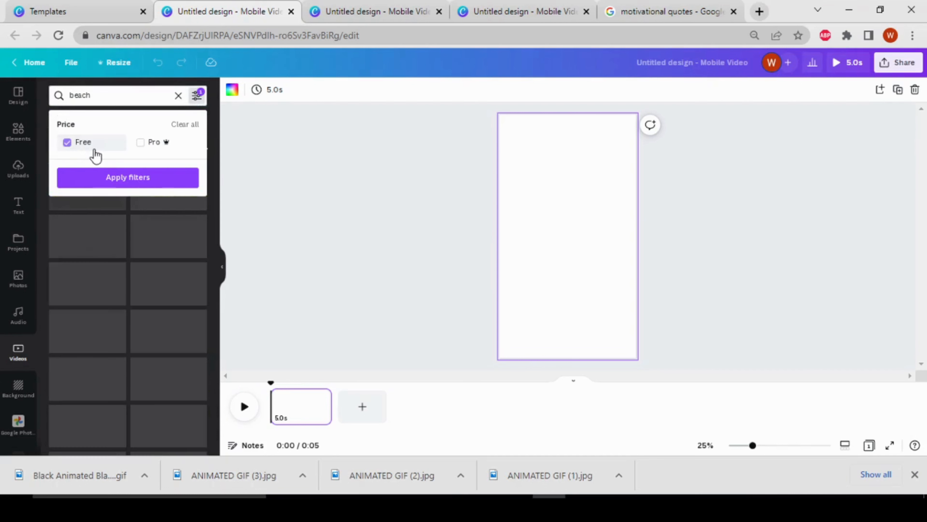
left_click(117, 178)
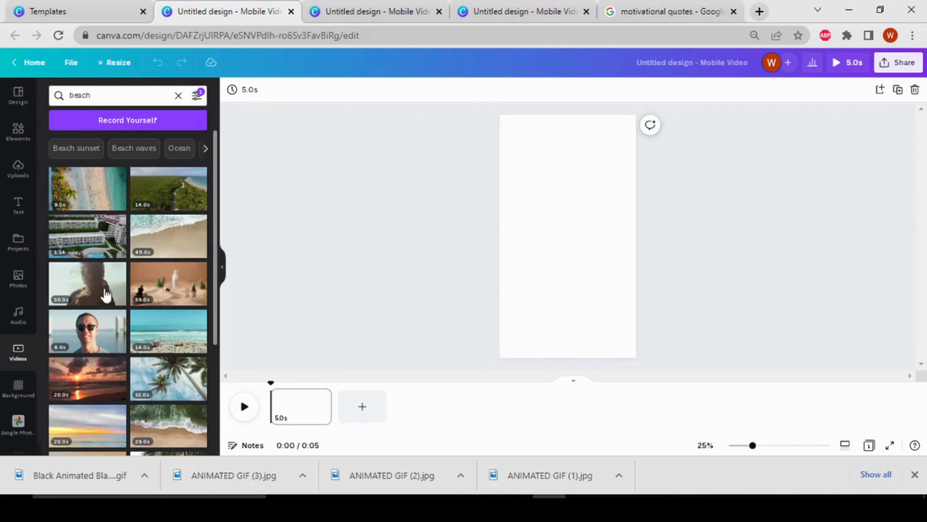
Step: Add Pro videos to the price filter of the beach results alongside the free ones
left_click(198, 96)
left_click(140, 143)
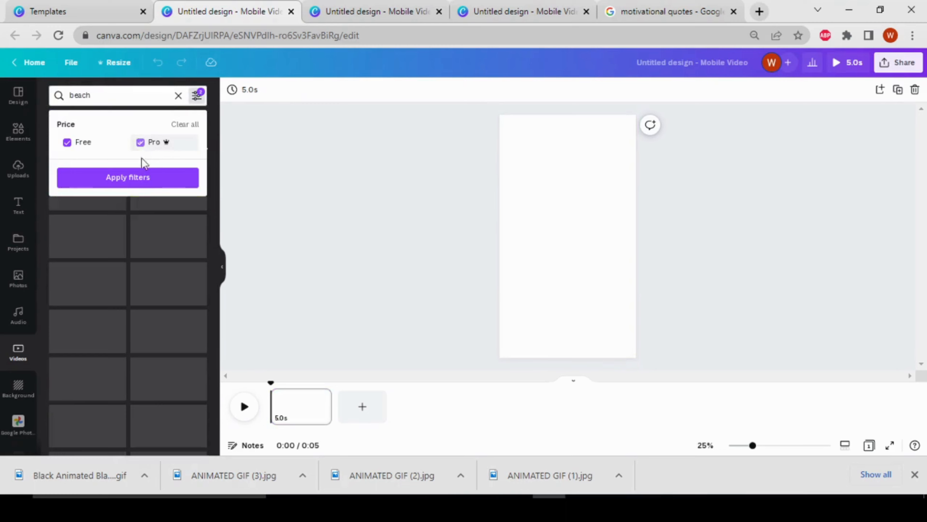
left_click(133, 182)
Step: Insert the 30-second Pro beach sunset video with the purple and orange sky and set it as the page background
scroll(110, 347, "down", 10)
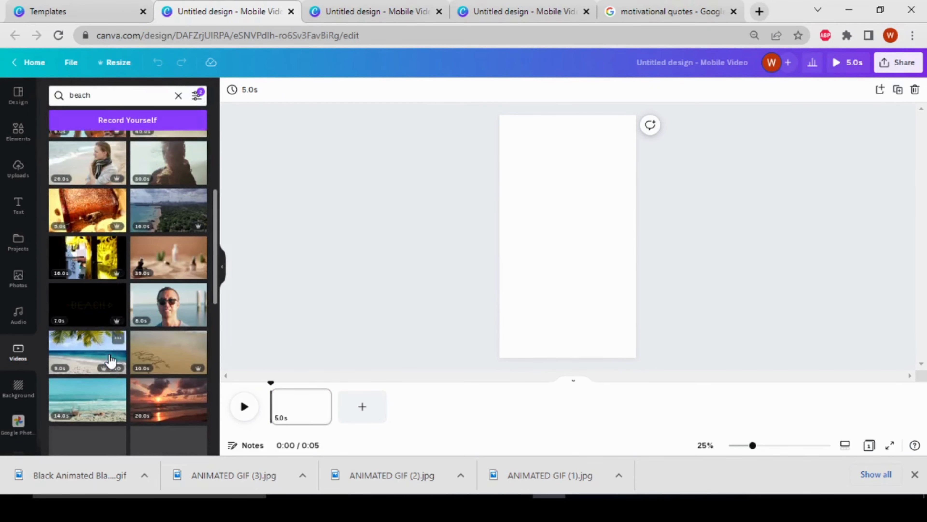
scroll(111, 361, "down", 10)
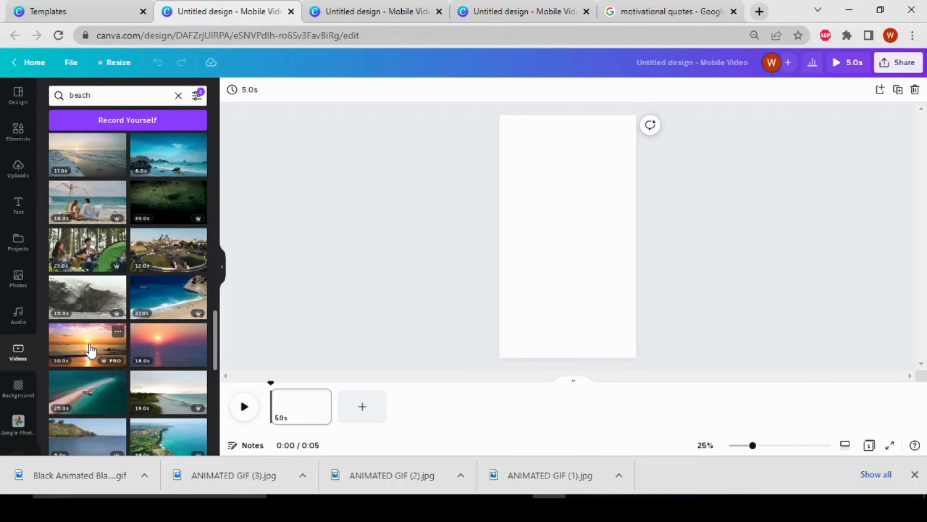
left_click(112, 365)
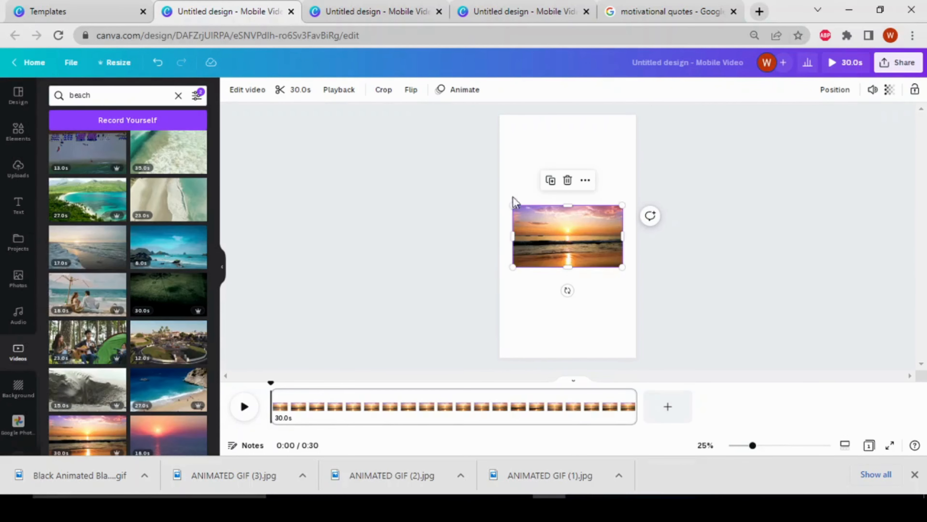
right_click(594, 222)
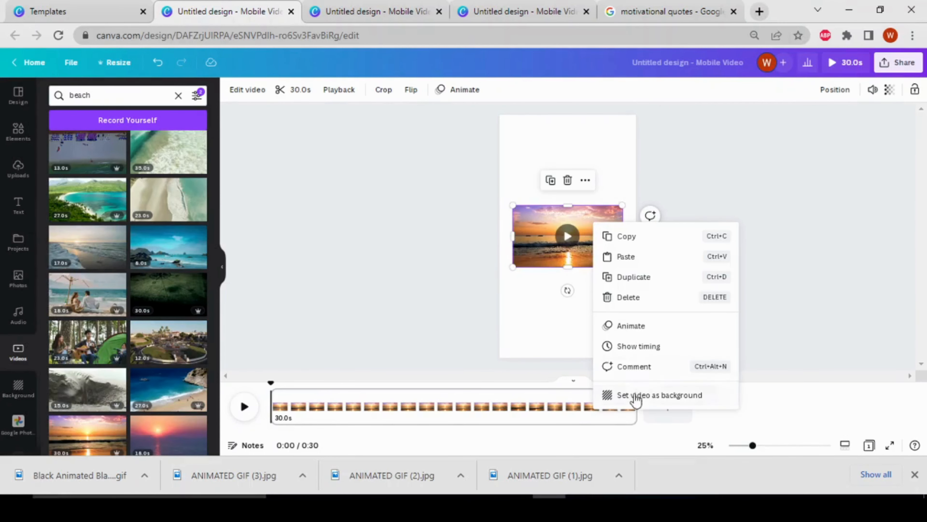
left_click(671, 400)
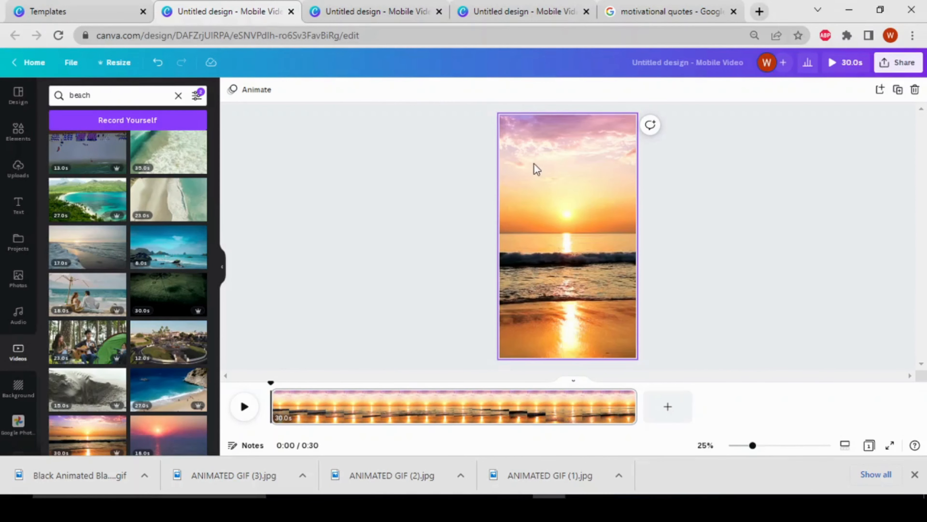
Step: Shift the background video to the right within its crop so the sun sits right of the page's centre
double_click(569, 158)
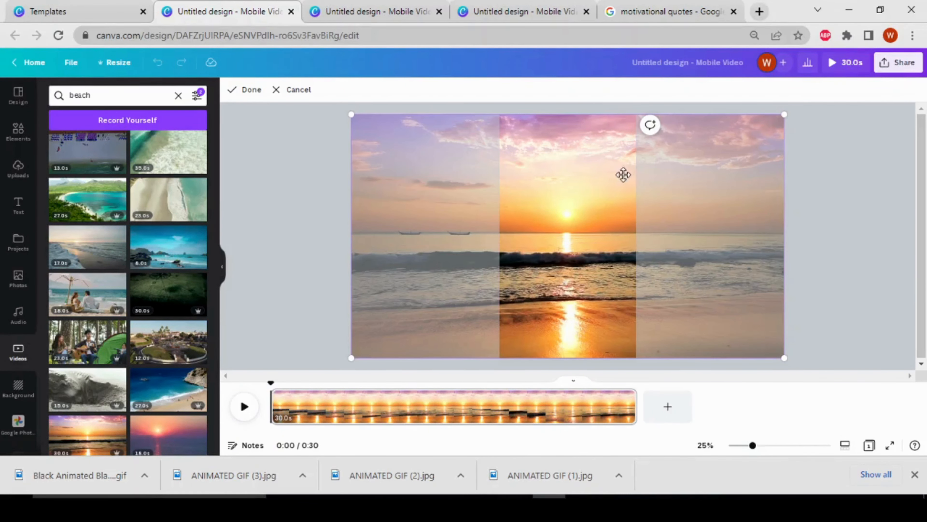
left_click_drag(599, 187, 626, 187)
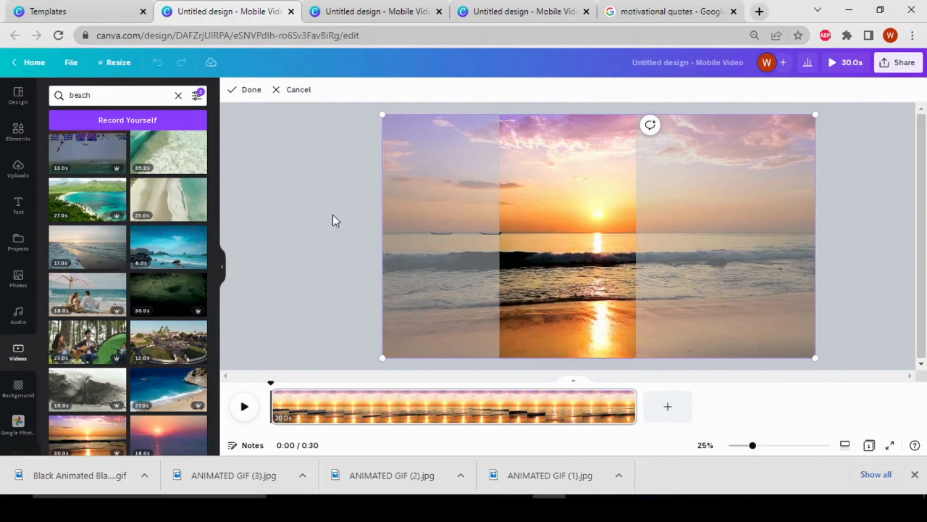
key("Return")
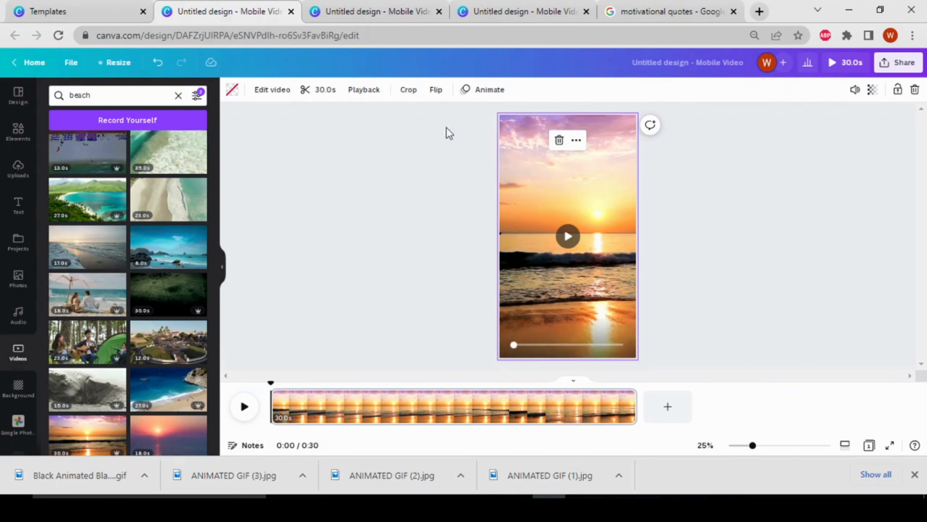
Step: Trim the end of the beach sunset background video so the clip lasts 16.2 seconds
left_click(313, 96)
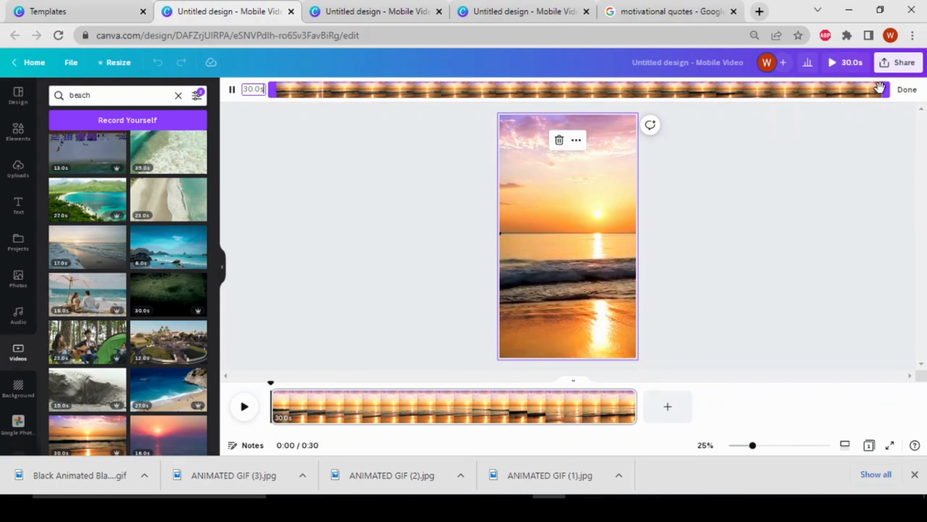
left_click_drag(885, 92, 608, 86)
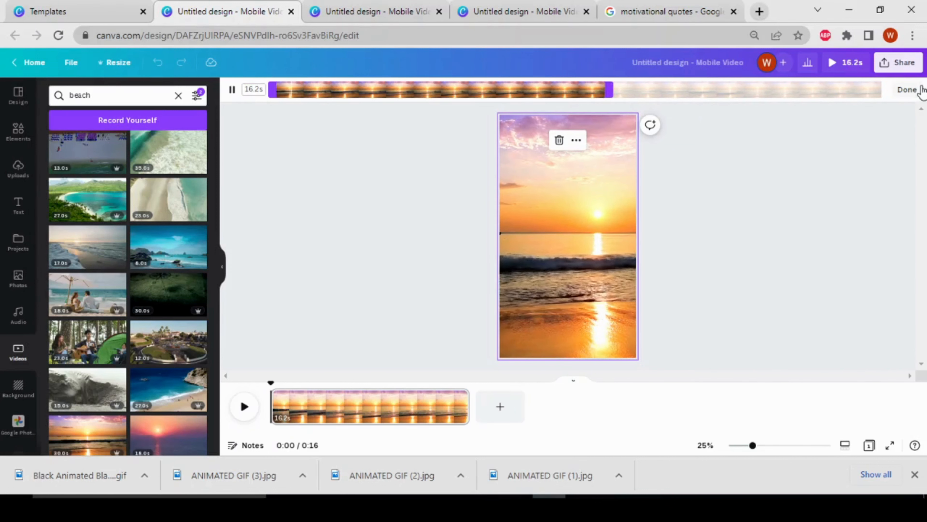
left_click(921, 90)
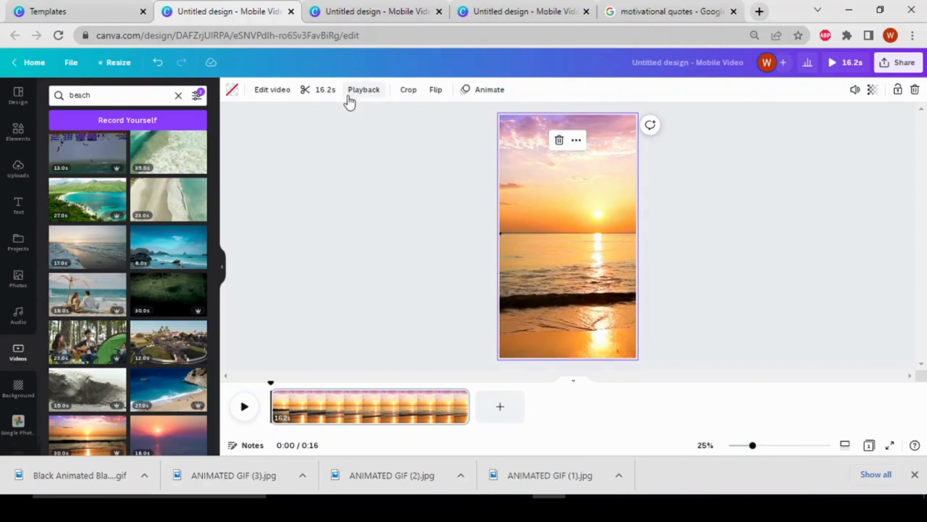
Step: Increase the background video's playback speed to 1.25
left_click(377, 92)
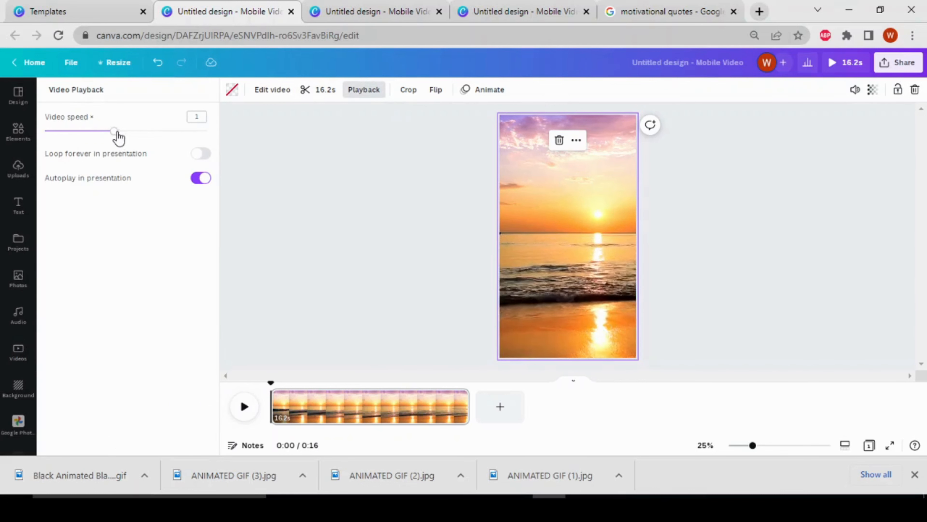
left_click_drag(115, 131, 137, 131)
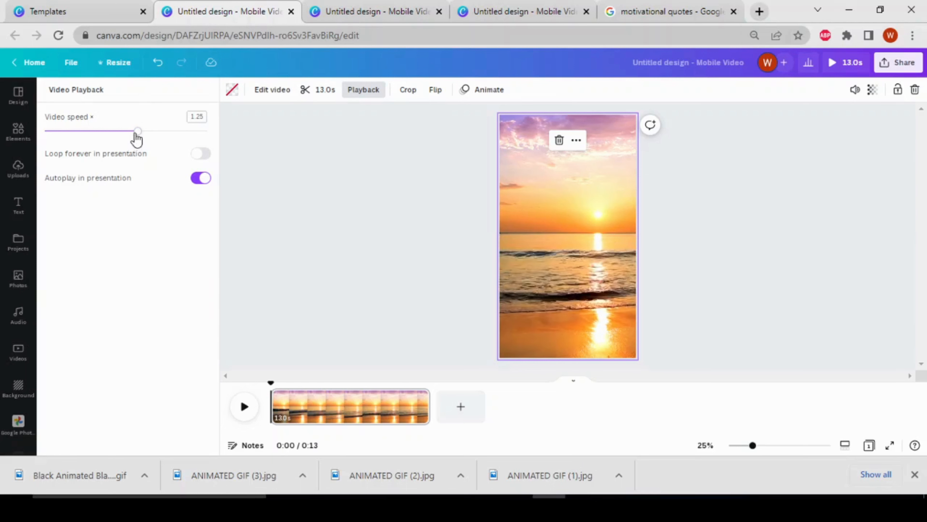
mouse_move(137, 139)
left_mouse_down()
mouse_move(49, 135)
mouse_move(145, 137)
left_mouse_up()
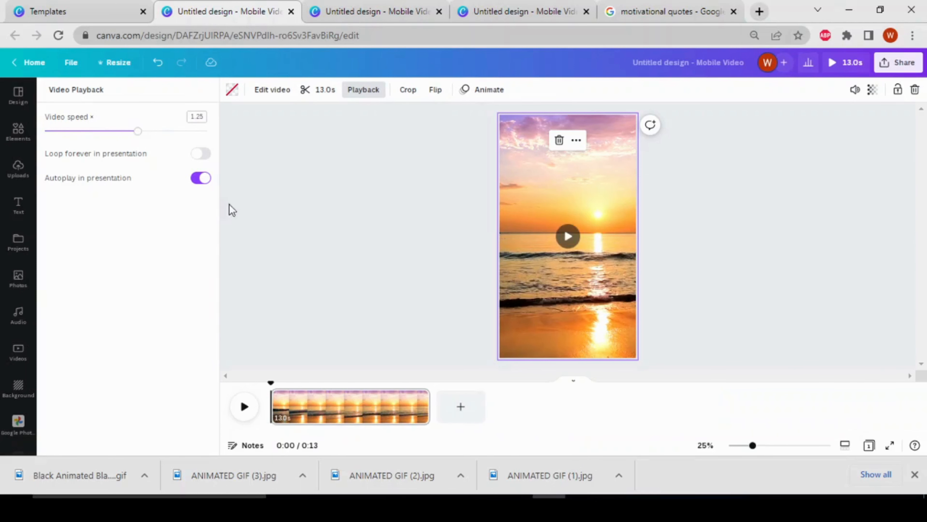
Step: Try horizontal and vertical flips on the background video, leaving it flipped horizontally only
left_click(435, 91)
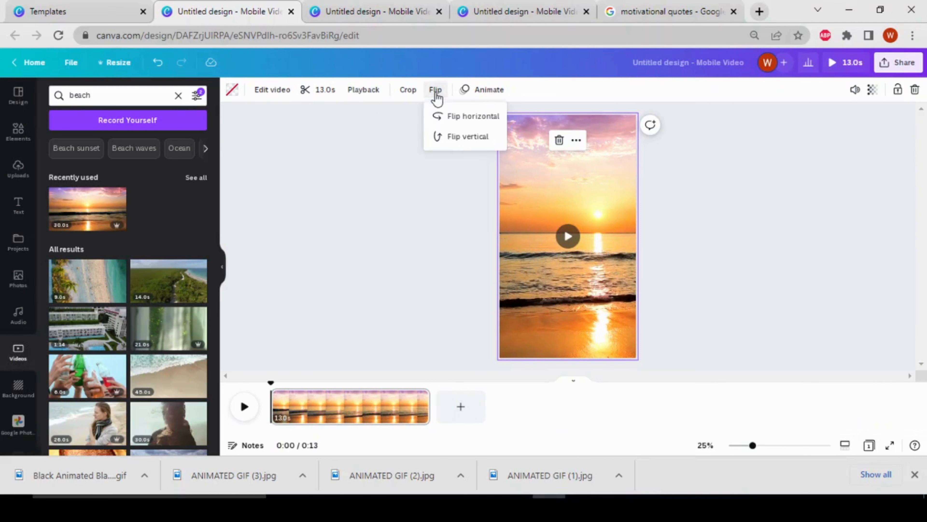
left_click(486, 123)
left_click(487, 123)
left_click(487, 126)
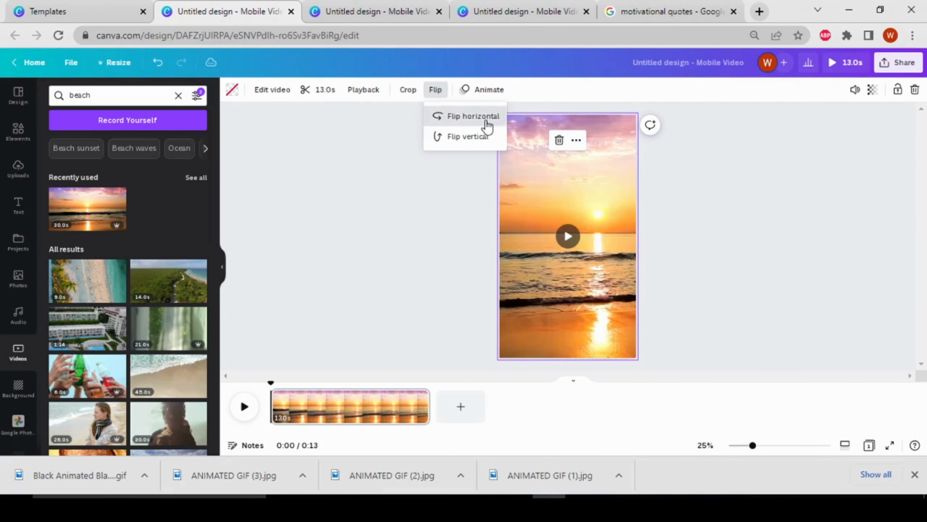
left_click(482, 143)
left_click(482, 144)
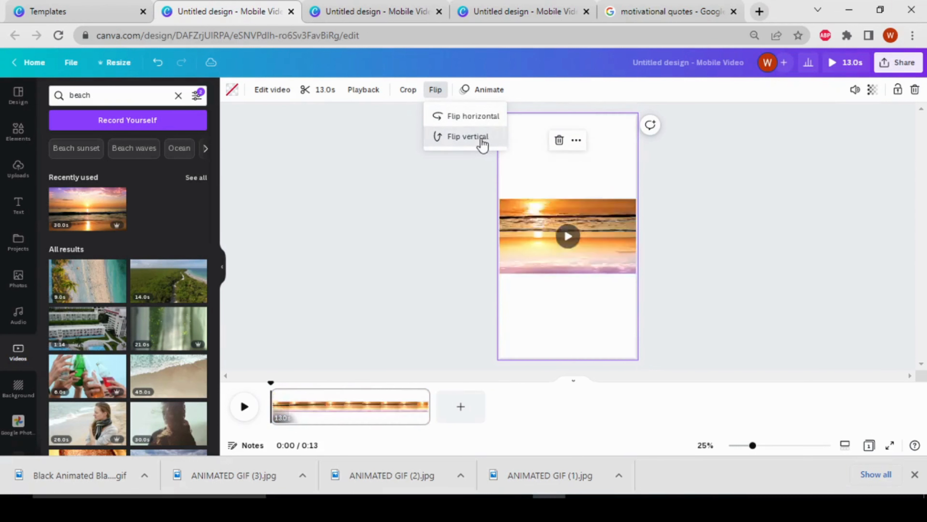
left_click(388, 261)
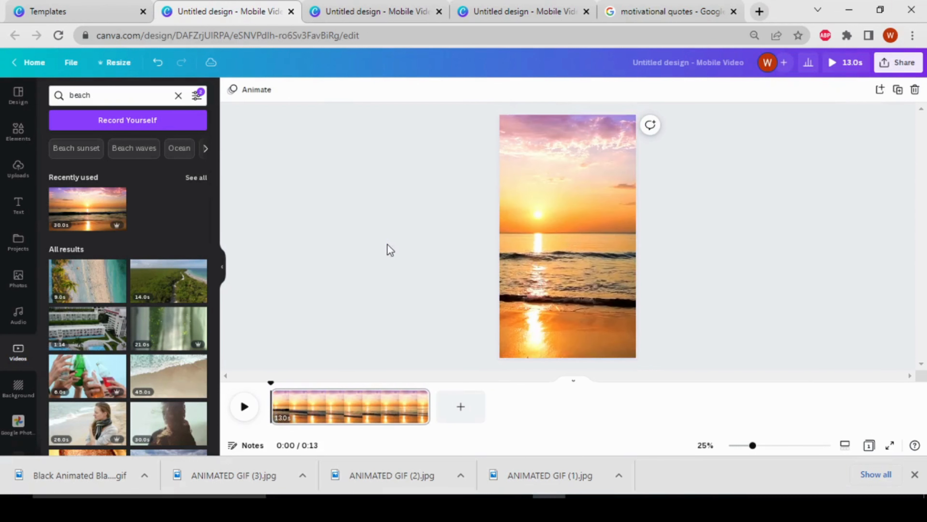
left_click(526, 197)
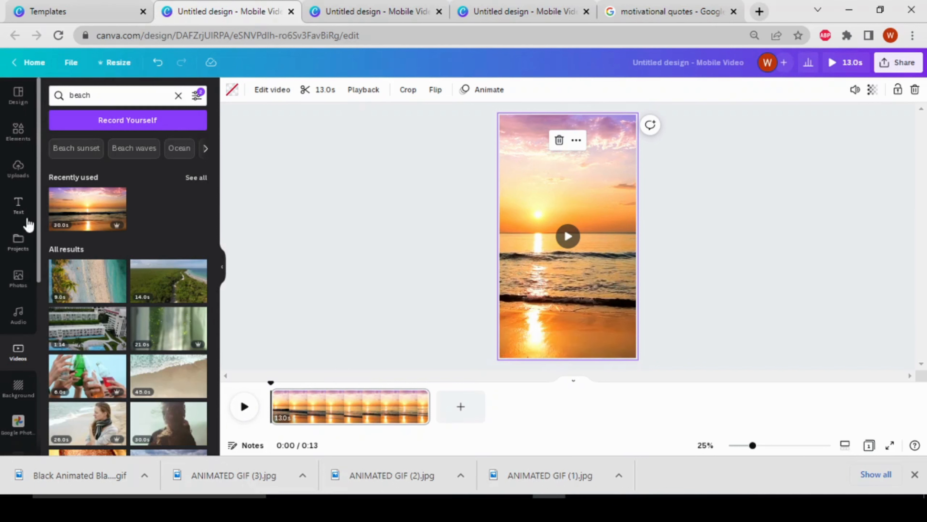
Step: Add the recently used bold italic Playfair Display text combination and keep only its two-line heading, without the small address text
left_click(20, 211)
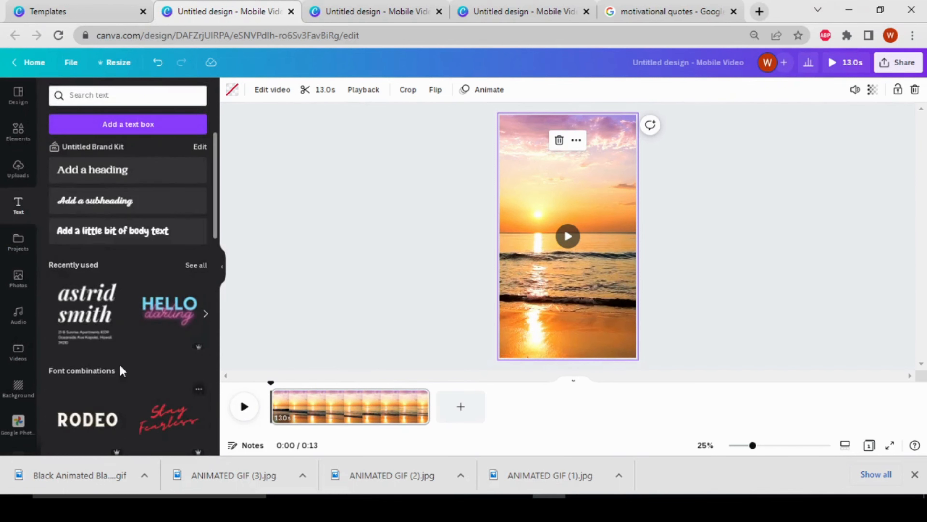
scroll(134, 374, "down", 5)
scroll(131, 375, "up", 5)
left_click(86, 315)
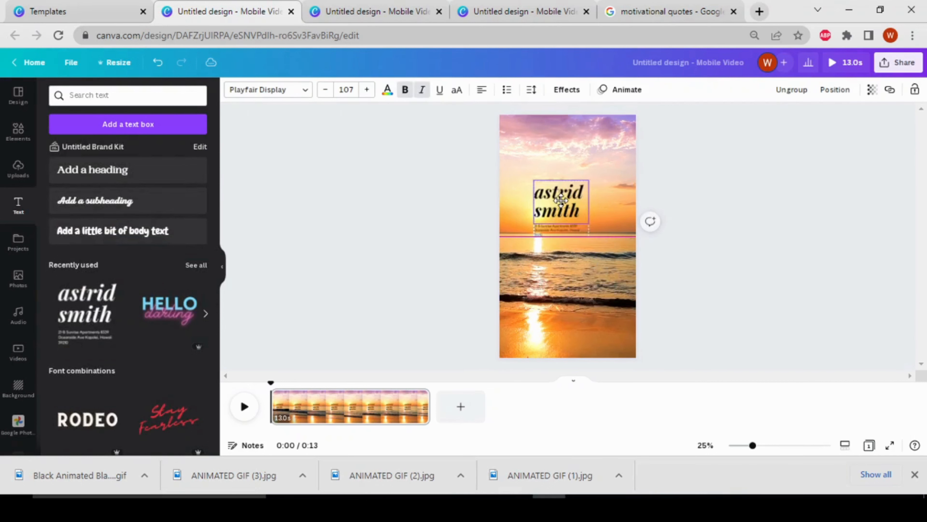
left_click(570, 190)
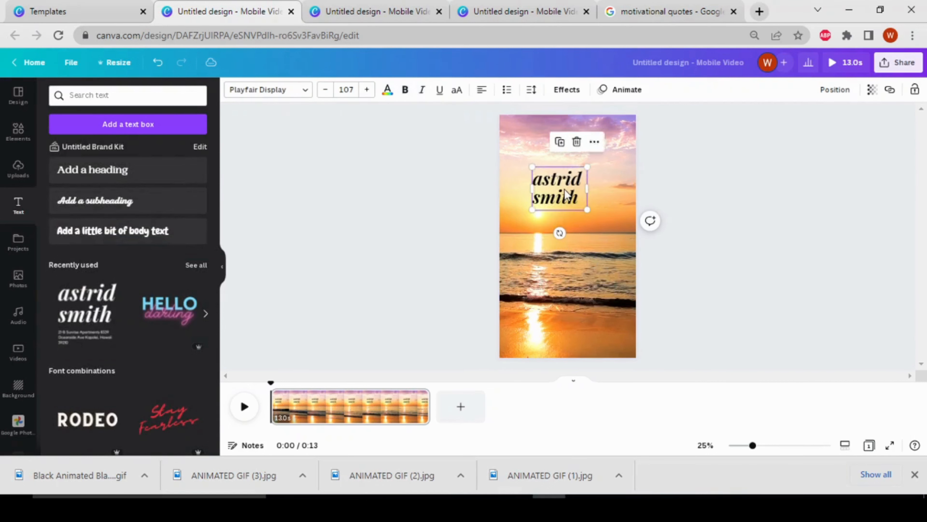
Step: Enlarge the placeholder heading to font size 158, widen its text box and place it over the upper sky
double_click(570, 190)
mouse_move(607, 156)
left_mouse_down()
mouse_move(627, 146)
mouse_move(616, 147)
left_mouse_up()
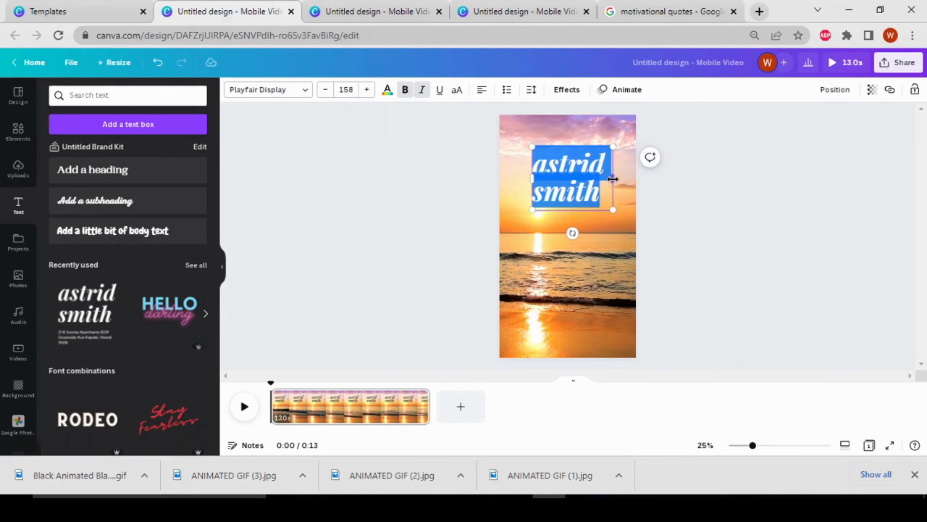
left_click_drag(613, 179, 578, 187)
left_click(591, 212)
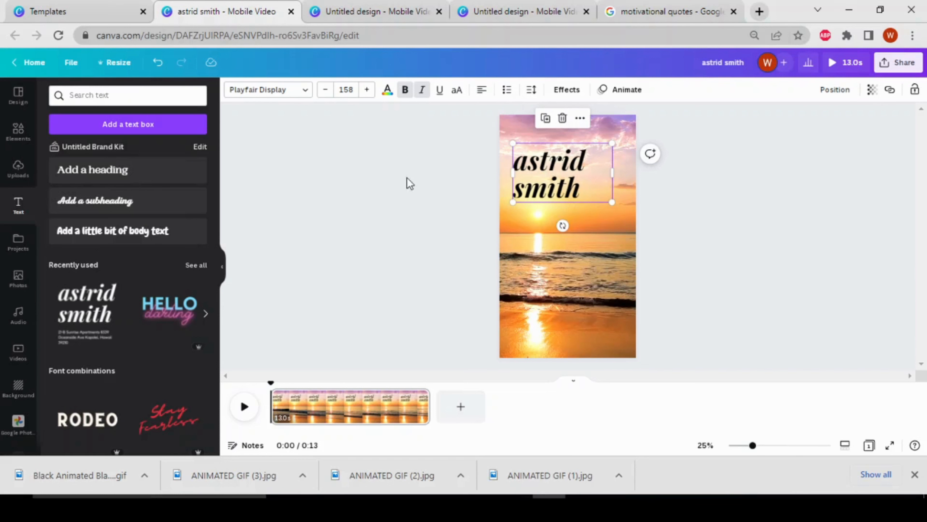
Step: Switch to the Google motivational quotes results and copy the first quote, "You can get everything in life you want..."
left_click(679, 14)
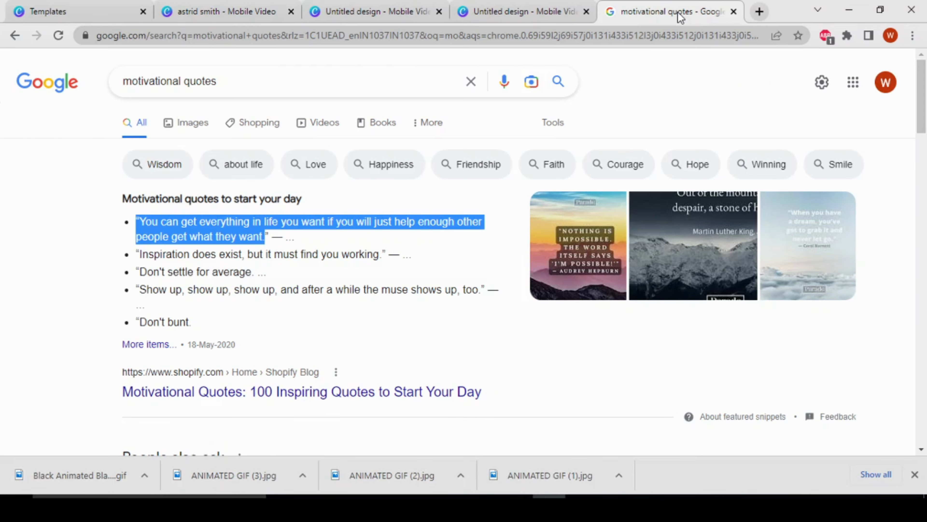
right_click(238, 233)
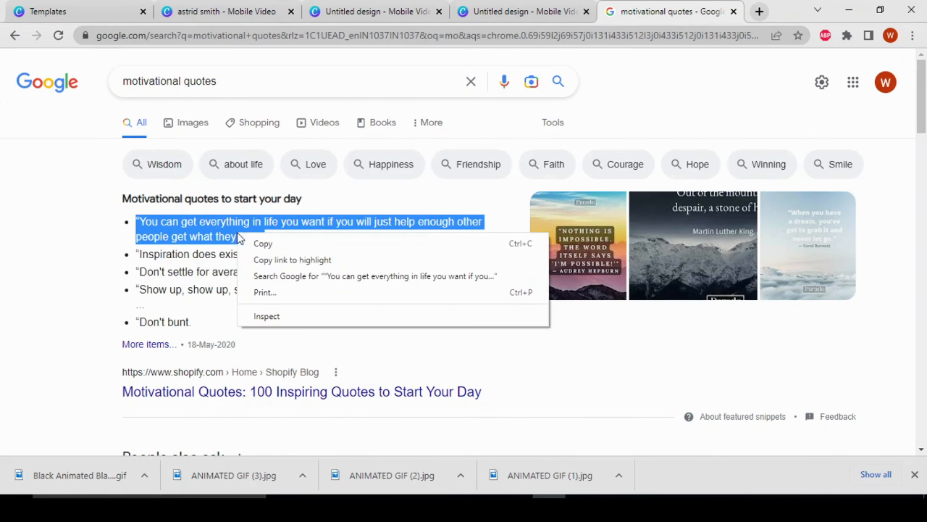
left_click(261, 244)
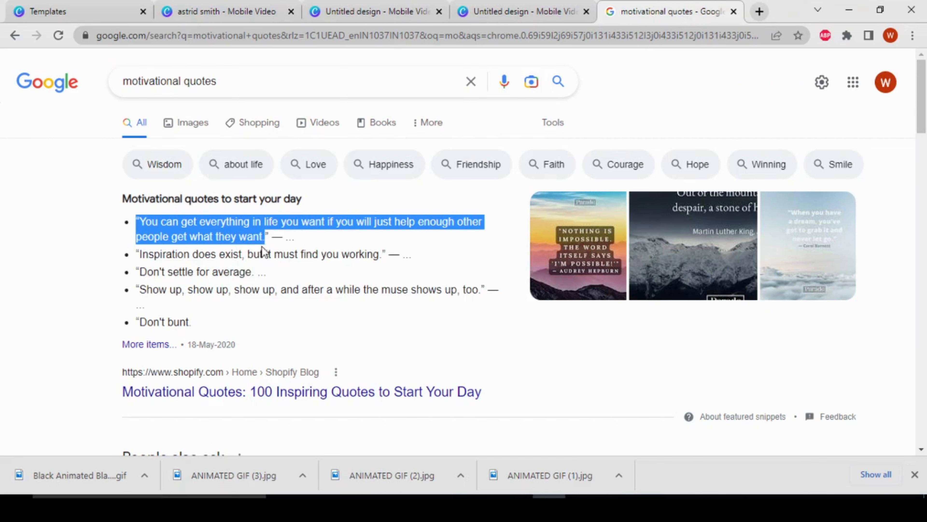
Step: Return to the beach reel design in Canva, paste the copied quote onto the page and reduce its font size to 129
left_click(519, 12)
left_click(256, 12)
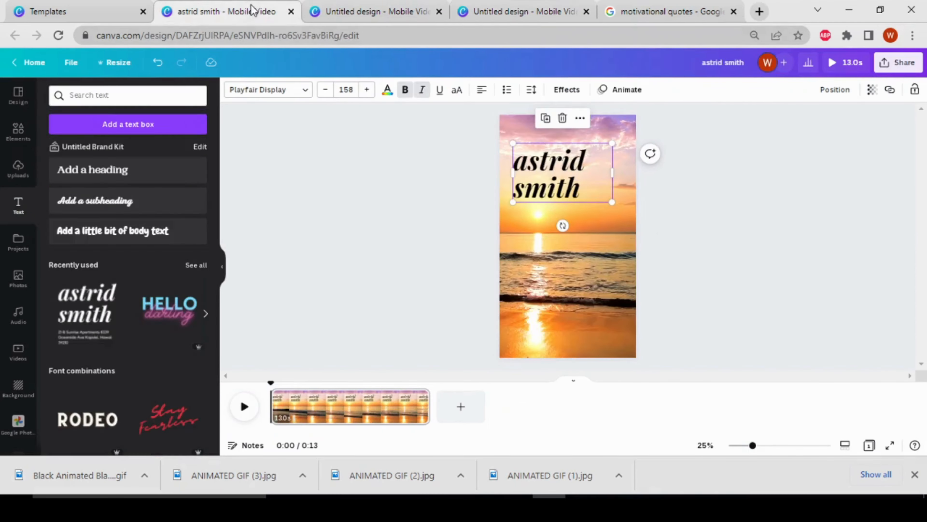
right_click(591, 186)
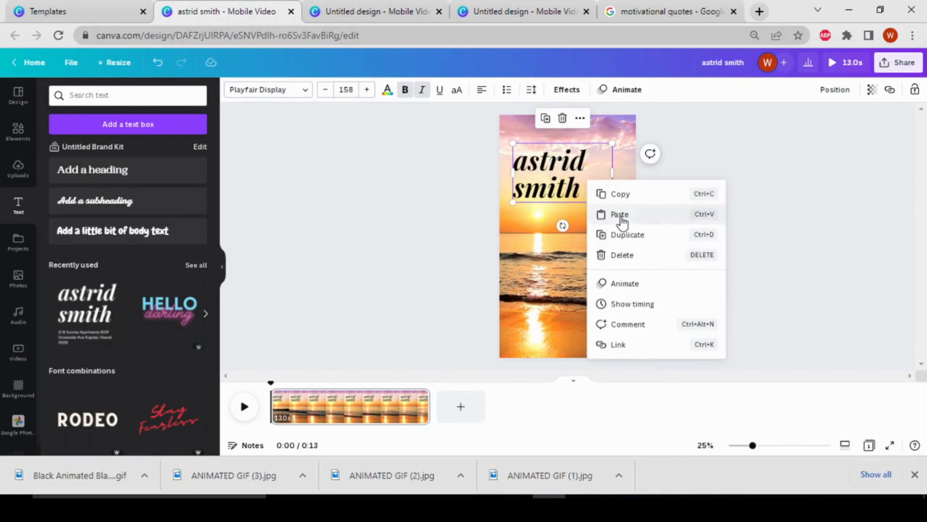
left_click(648, 215)
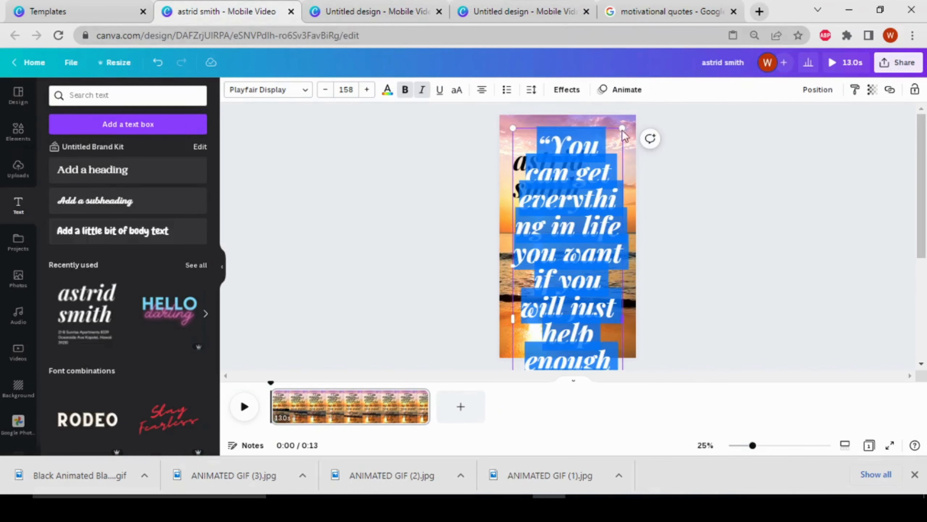
Step: Delete the placeholder name heading and move the quote up so it starts near the page's top edge
left_click(544, 170)
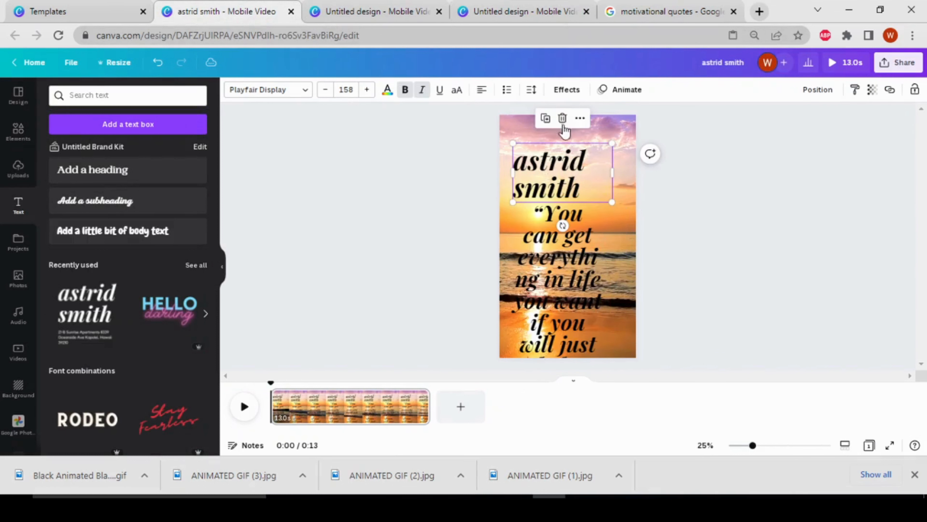
key("Delete")
left_click_drag(572, 248, 582, 177)
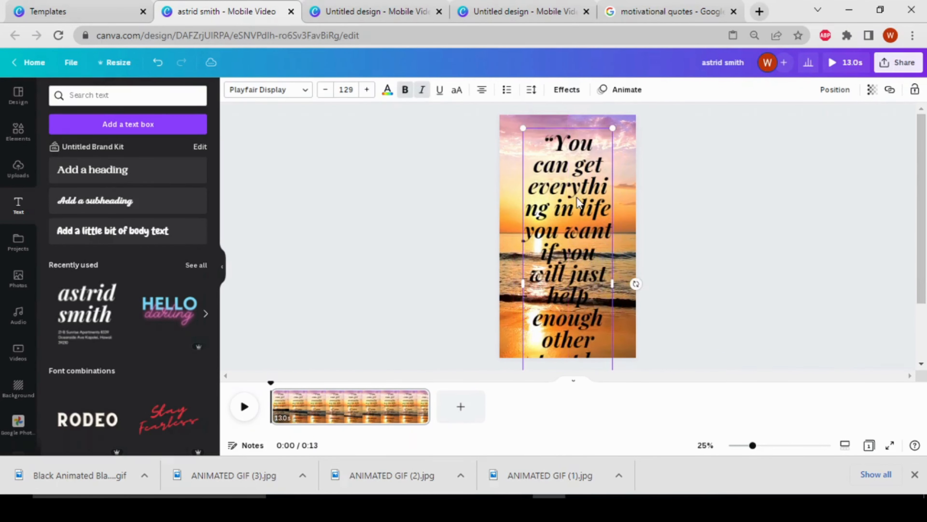
left_click_drag(589, 263, 589, 256)
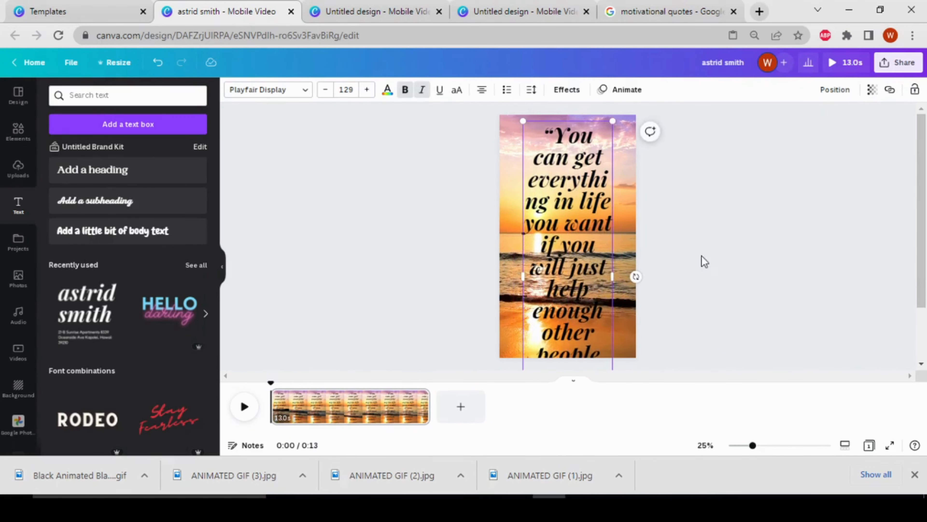
left_click(702, 257)
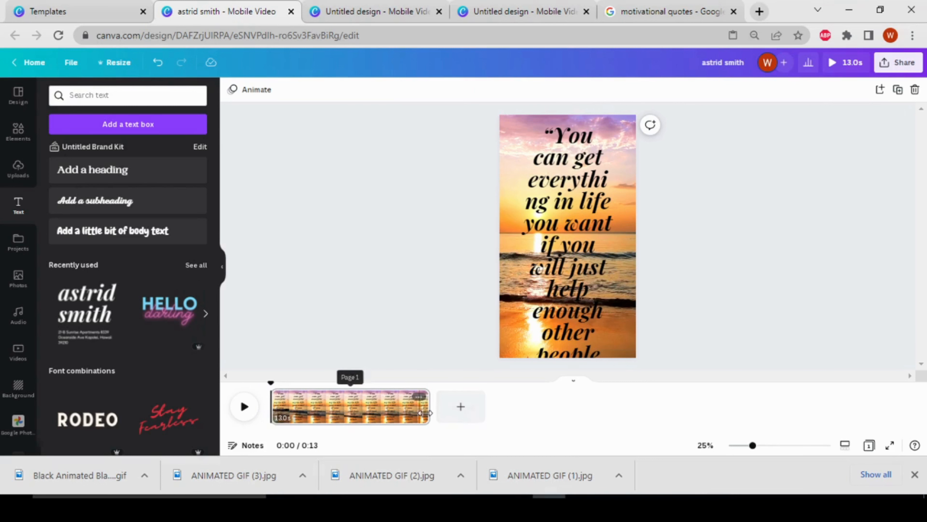
Step: Split the timeline page at 0:04 and 0:08 into three pages, then return the playhead to the start
left_click_drag(271, 383, 325, 386)
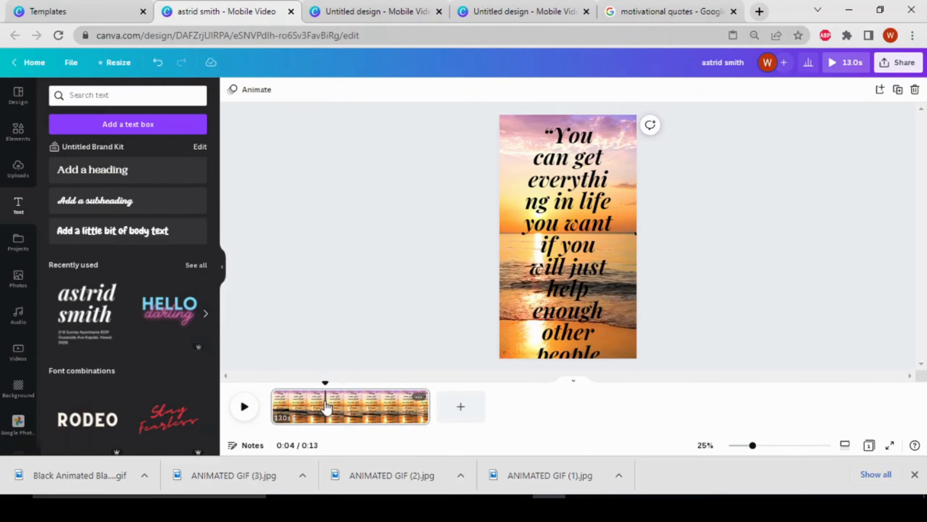
right_click(326, 402)
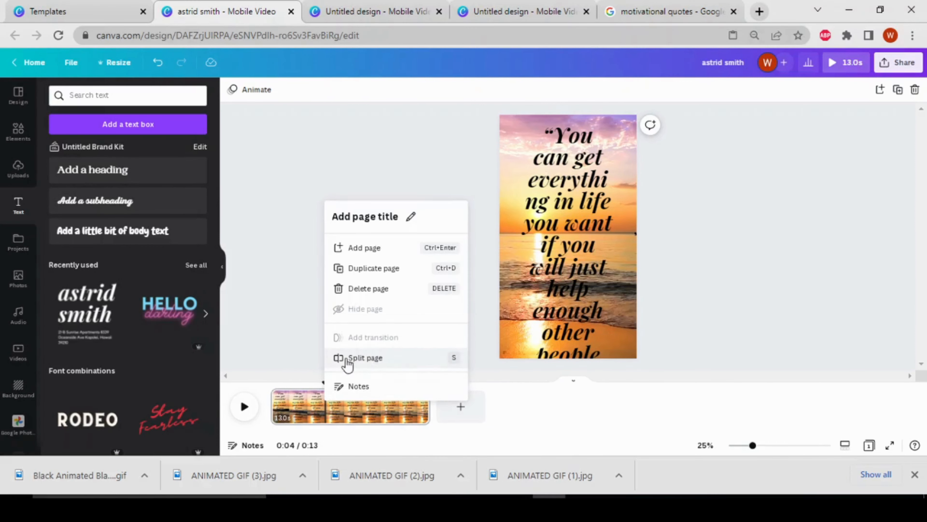
left_click(385, 363)
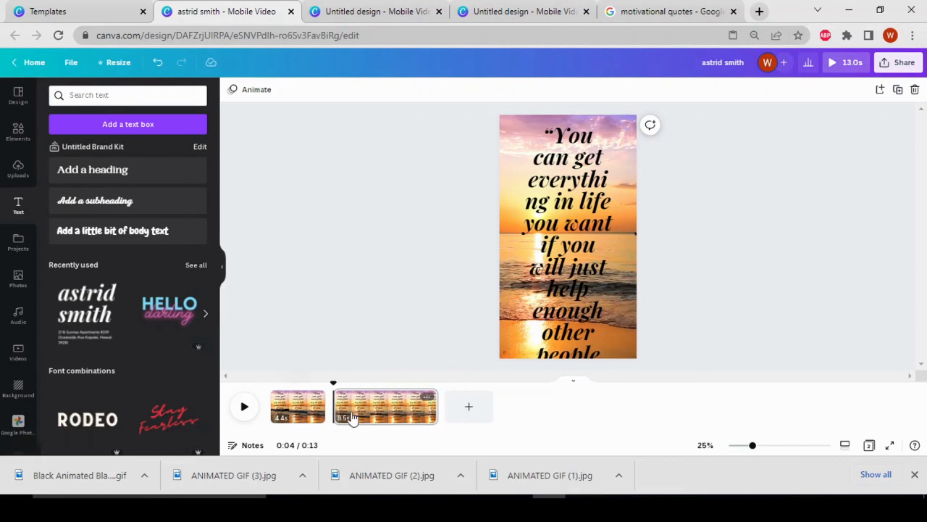
left_click_drag(334, 382, 384, 384)
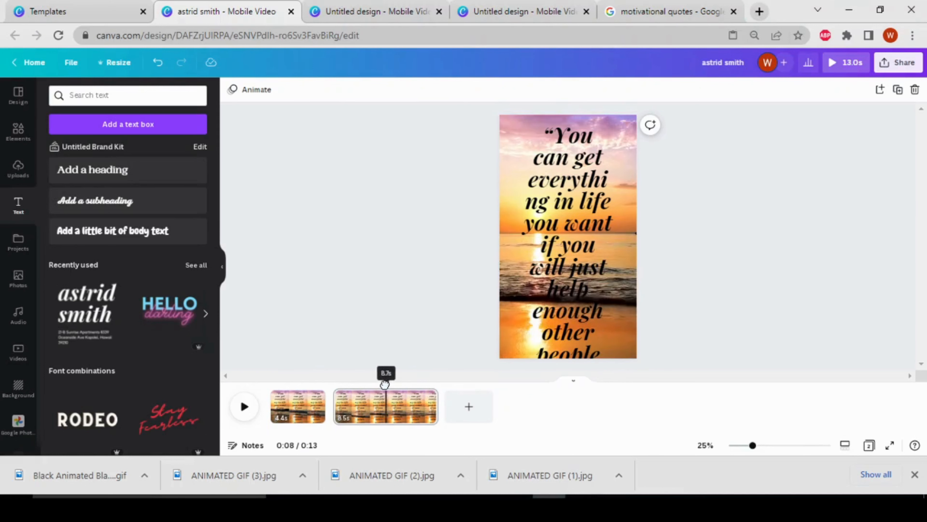
right_click(387, 402)
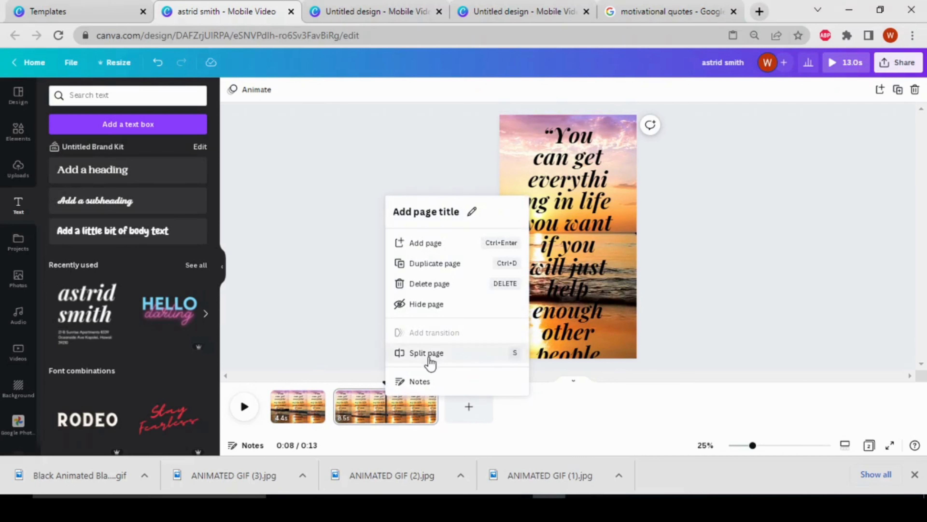
left_click(429, 352)
left_click_drag(393, 383, 272, 383)
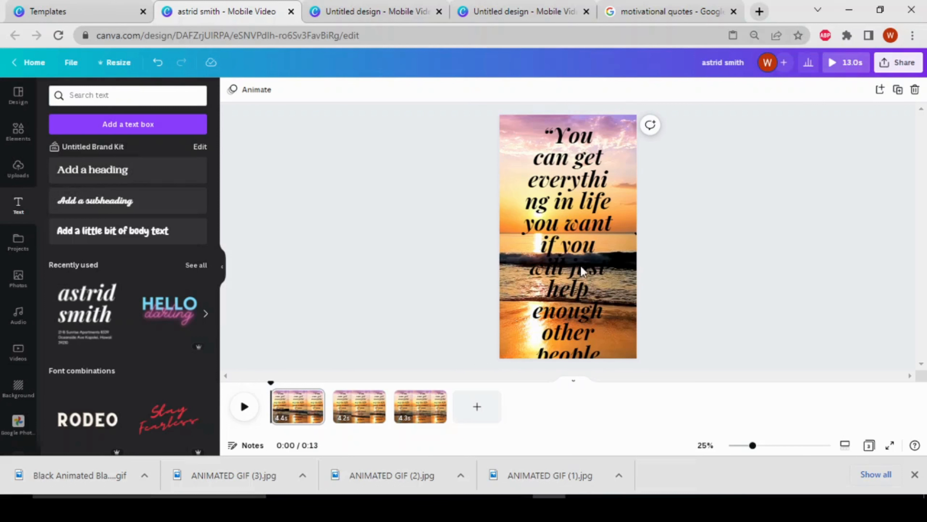
Step: Widen the first page's quote text box, reduce its font size to 114 and centre it horizontally on the page
left_click(575, 233)
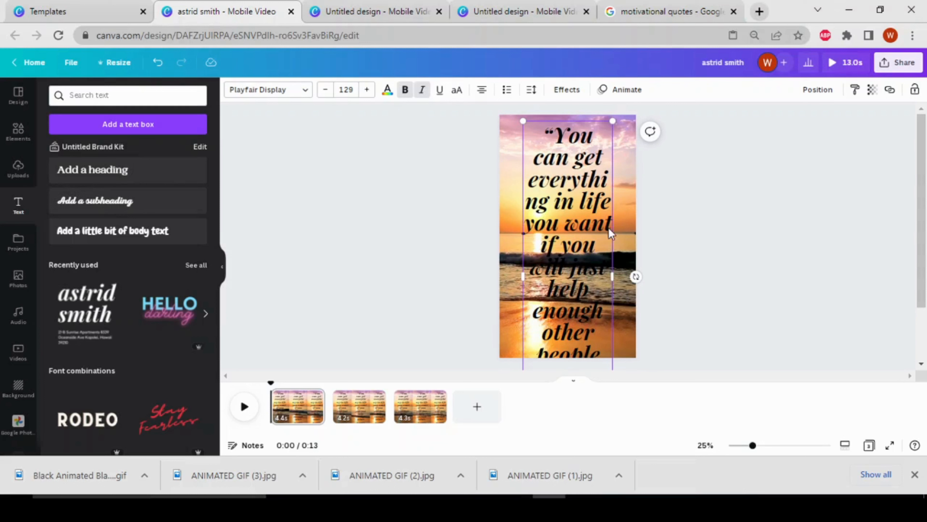
left_click_drag(628, 271, 668, 264)
left_click_drag(669, 118, 651, 138)
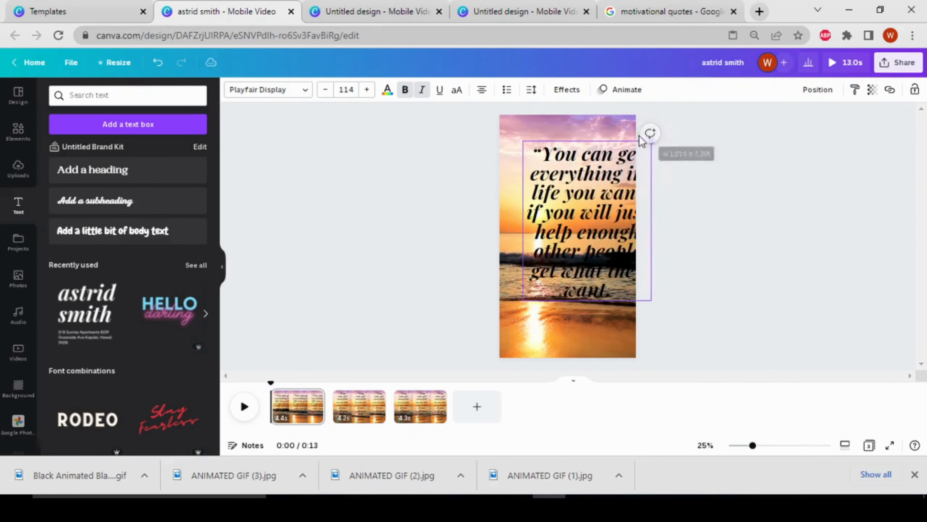
left_click_drag(573, 196, 554, 199)
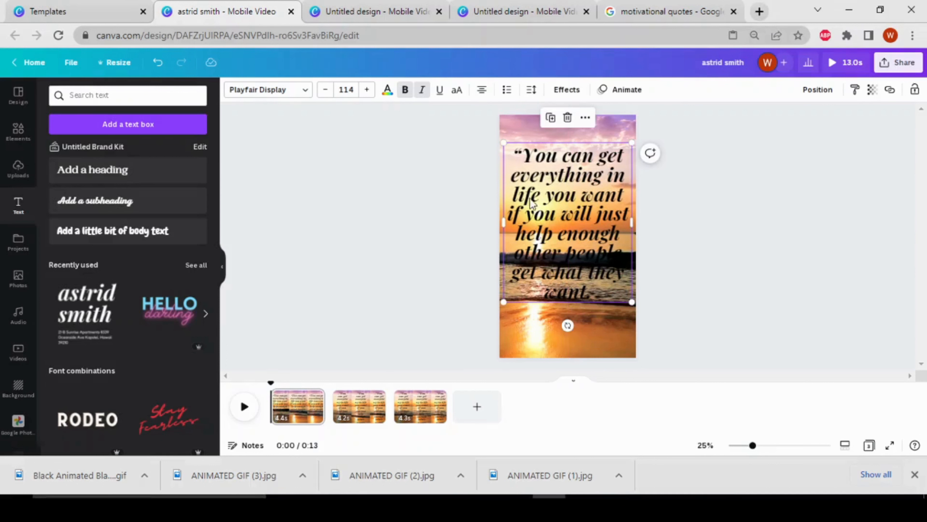
Step: Copy the words after "life" in the first page's quote and delete them, leaving "You can get everything in life"
left_click(540, 199)
left_click_drag(540, 195, 605, 294)
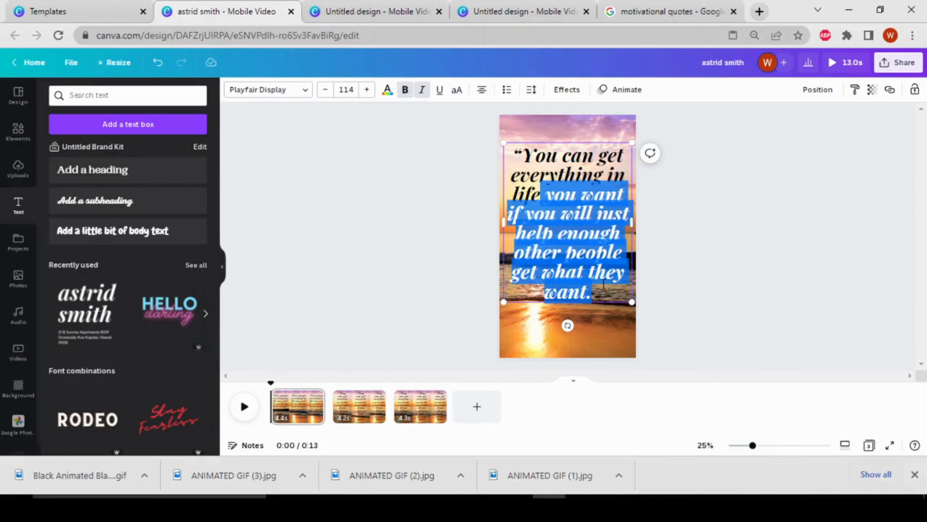
right_click(597, 256)
left_click(619, 288)
key("BackSpace")
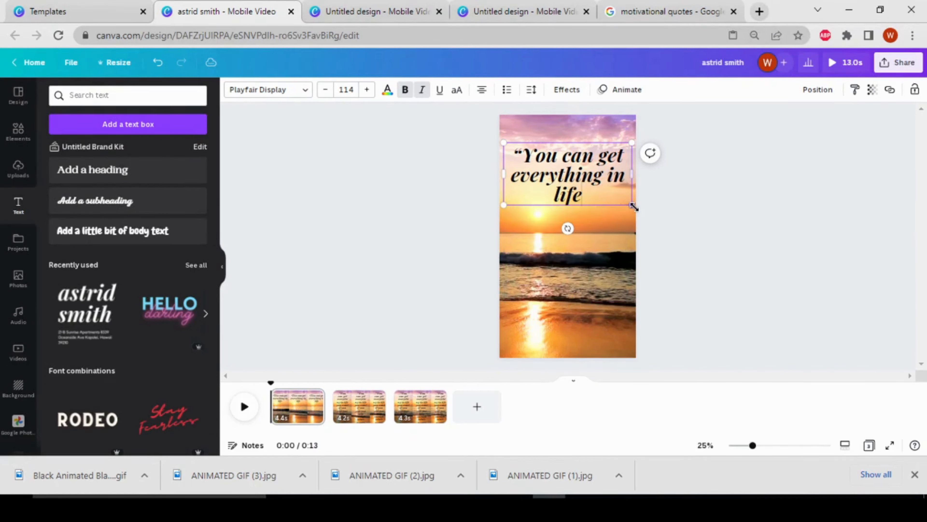
Step: On the second page, replace the full quote with the copied text and move it up near the page's top
left_click(367, 409)
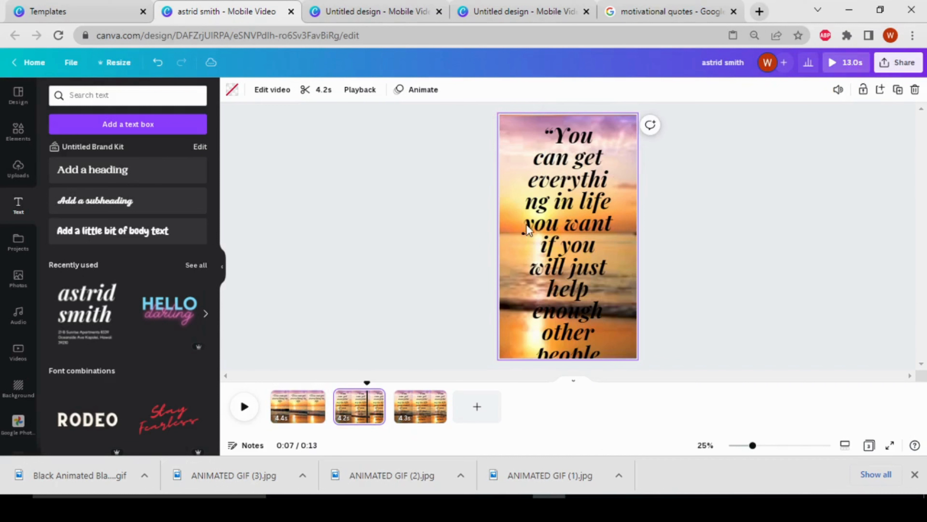
right_click(571, 210)
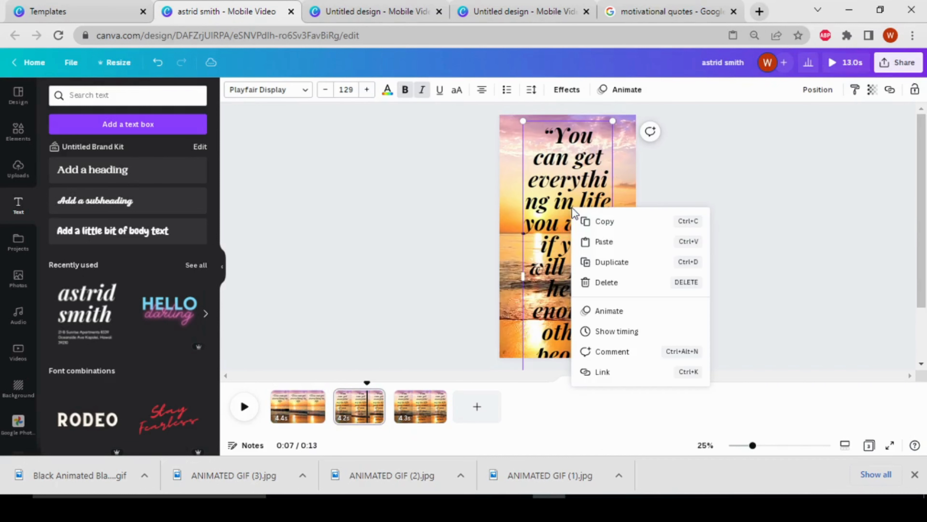
left_click(604, 243)
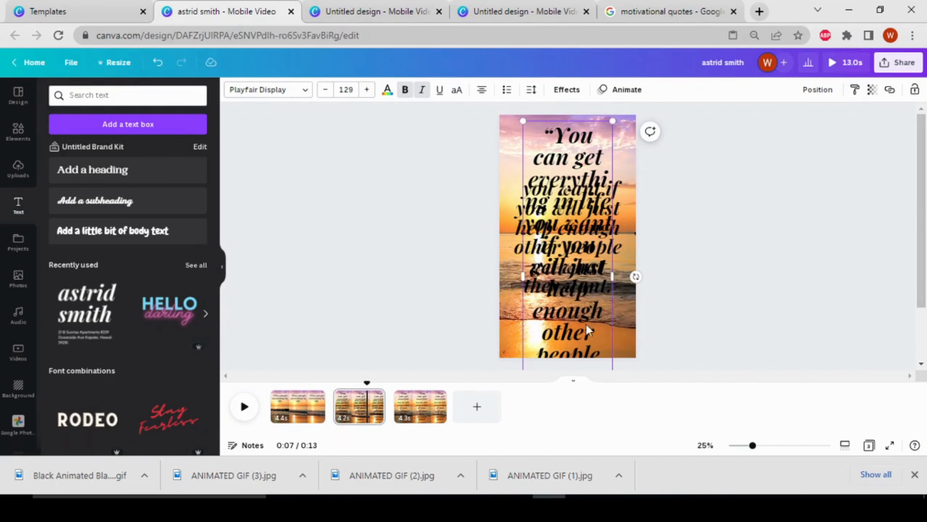
left_click_drag(581, 344, 819, 327)
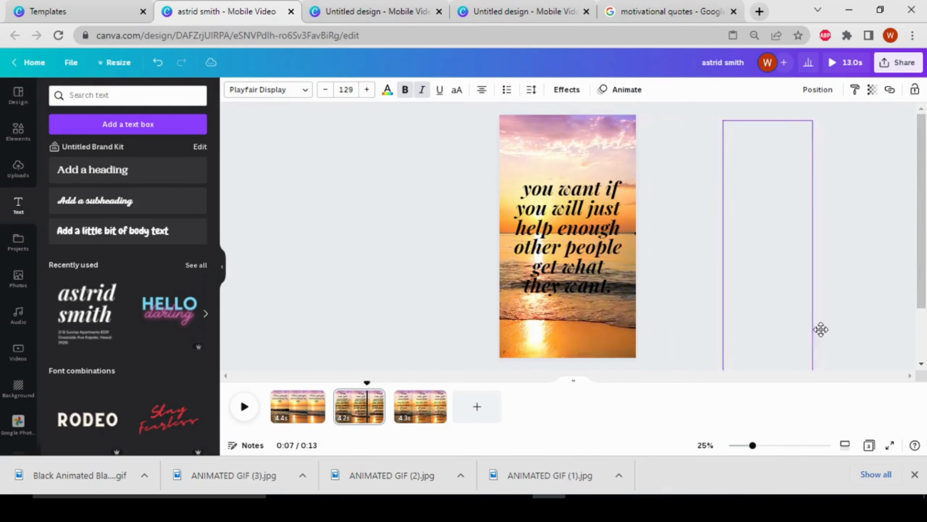
left_click_drag(555, 250, 572, 201)
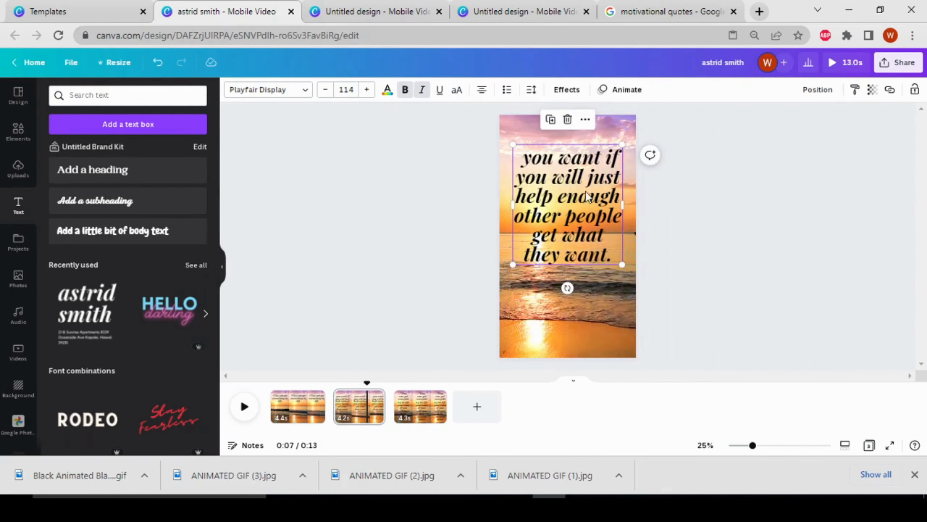
Step: Copy the words "other people get what they want." from the second page's text
left_click(518, 220)
left_click(546, 222)
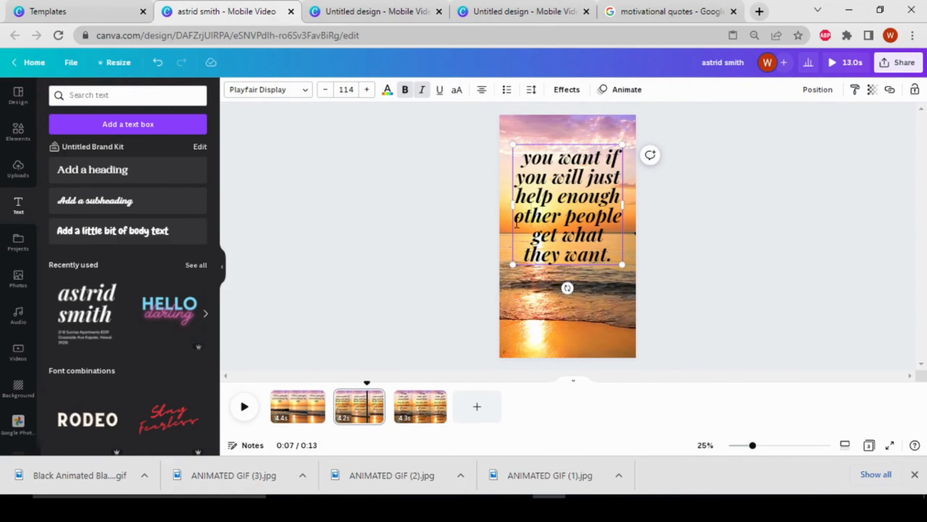
left_click_drag(516, 223, 620, 254)
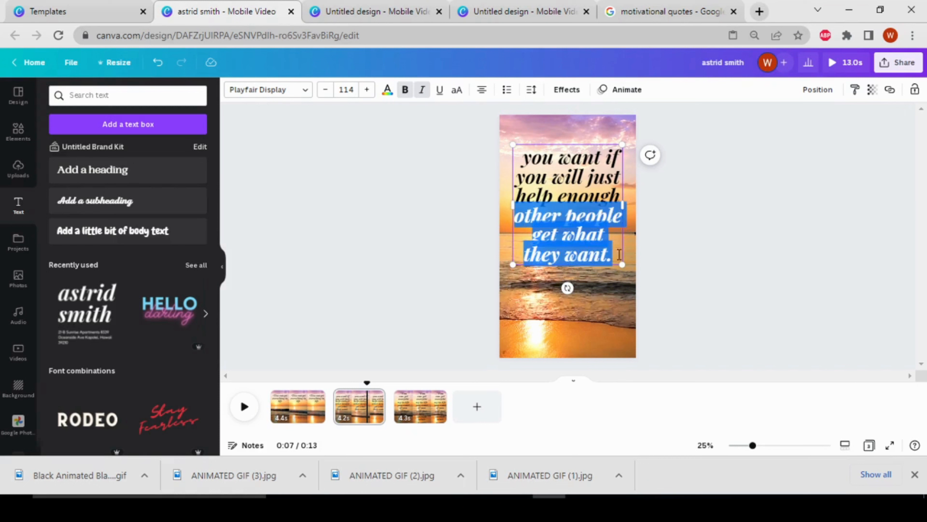
right_click(596, 255)
left_click(629, 284)
Step: On the third page, replace the full quote with the copied words and move them up near the page's top
left_click(422, 406)
left_click(558, 216)
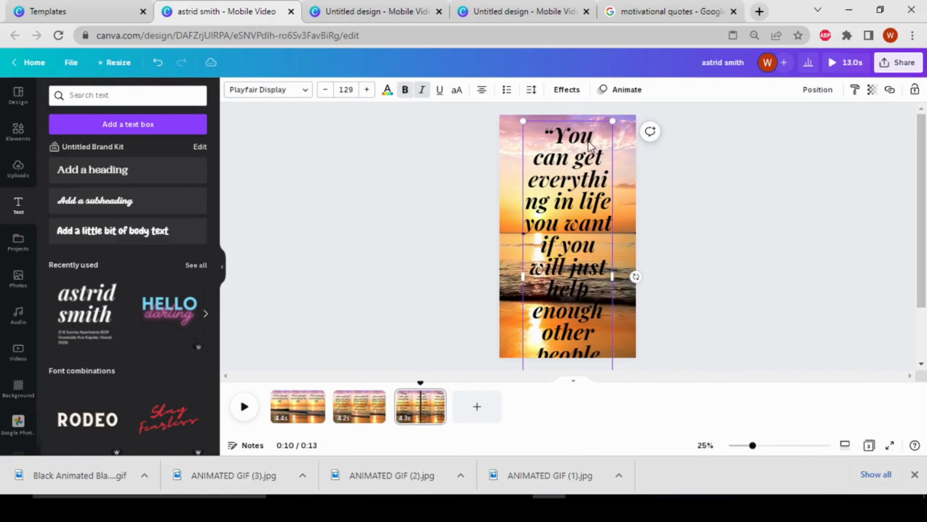
key("Delete")
right_click(553, 265)
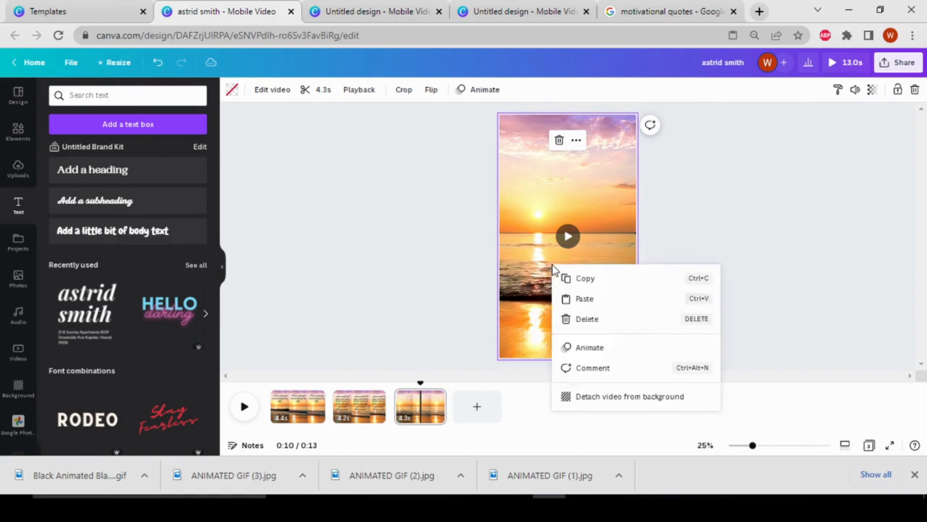
left_click(581, 299)
left_click(562, 305)
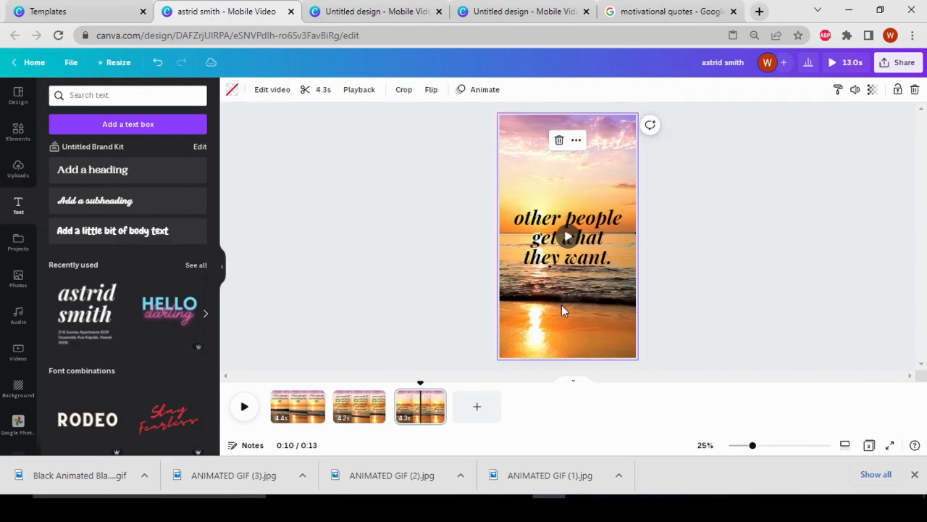
left_click_drag(562, 257, 562, 183)
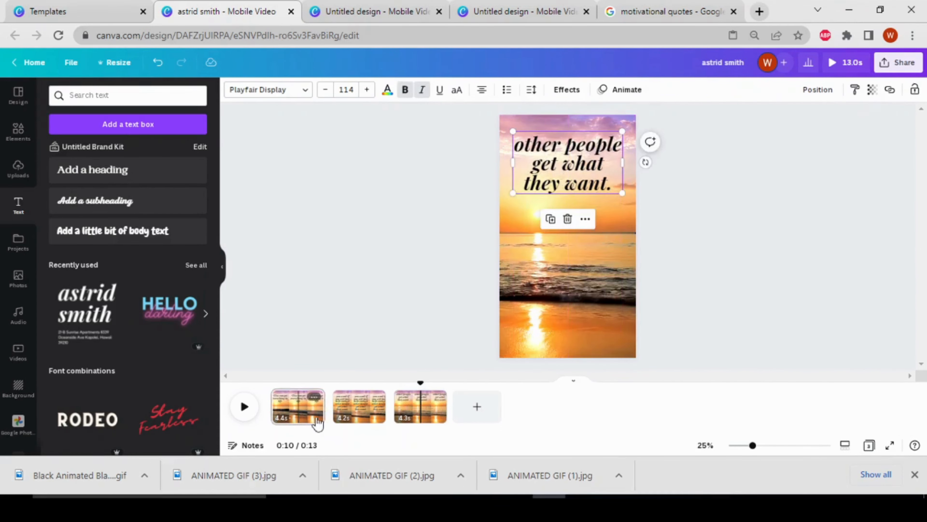
Step: Shift the first page's quote text slightly left and widen its text box a little
left_click(303, 409)
left_click(568, 199)
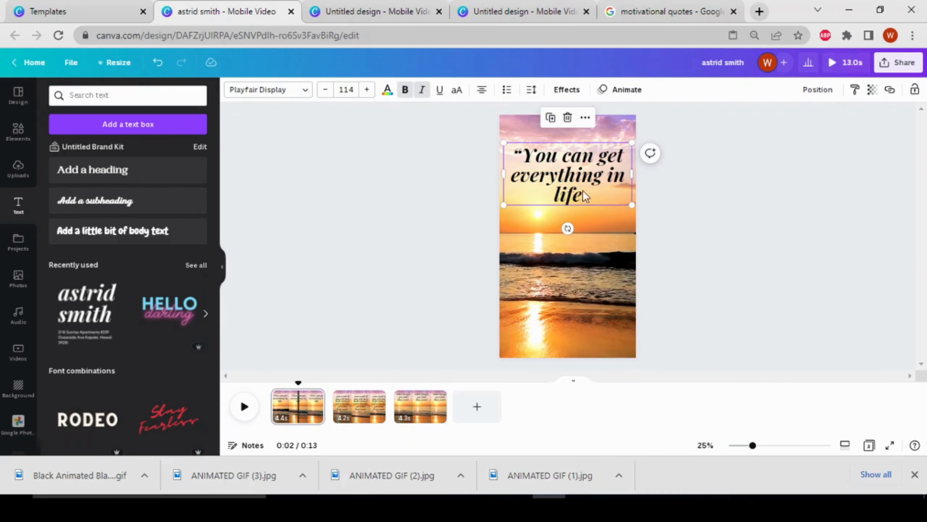
left_click_drag(594, 186, 589, 187)
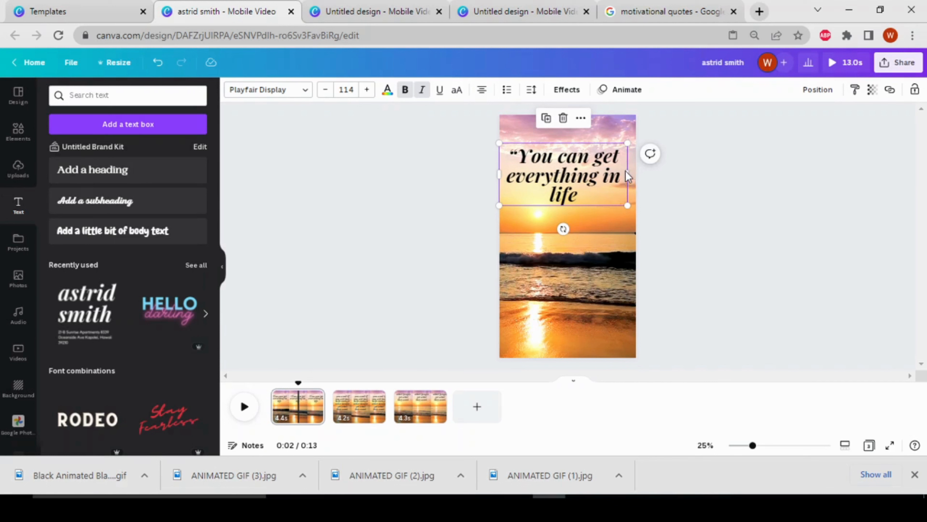
left_click_drag(628, 176, 631, 176)
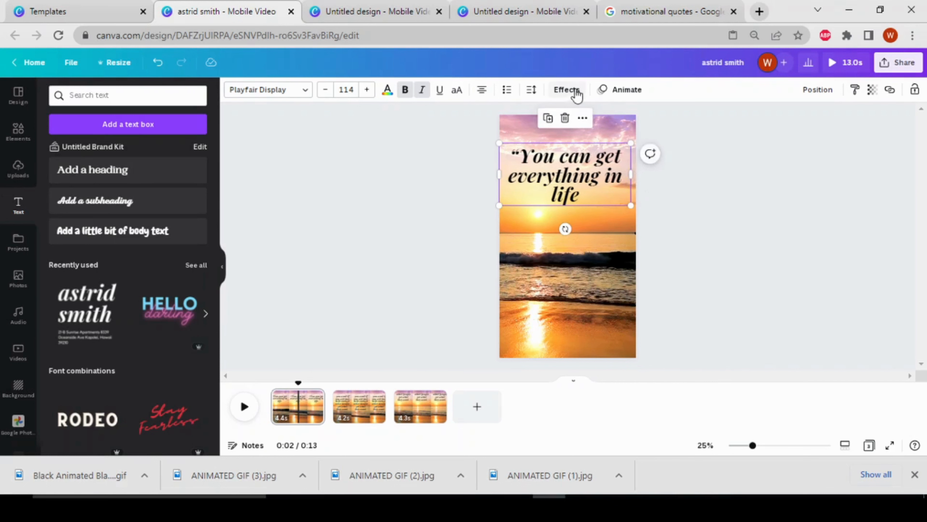
Step: Apply the Typewriter text animation to the first page's quote
left_click(625, 91)
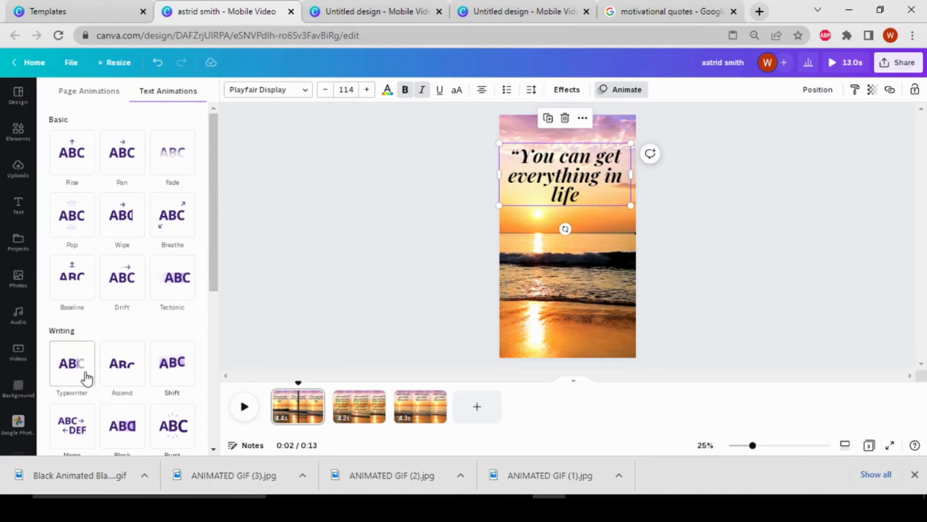
left_click(82, 378)
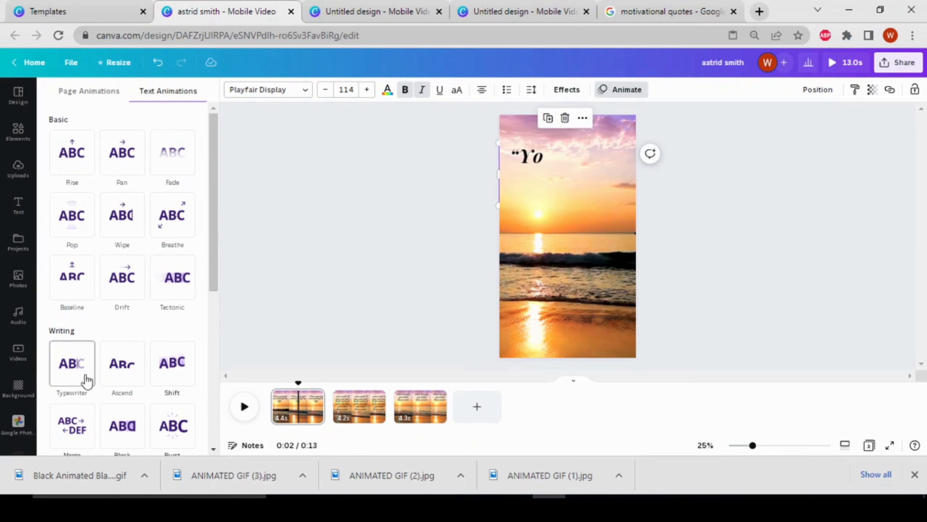
left_click(74, 379)
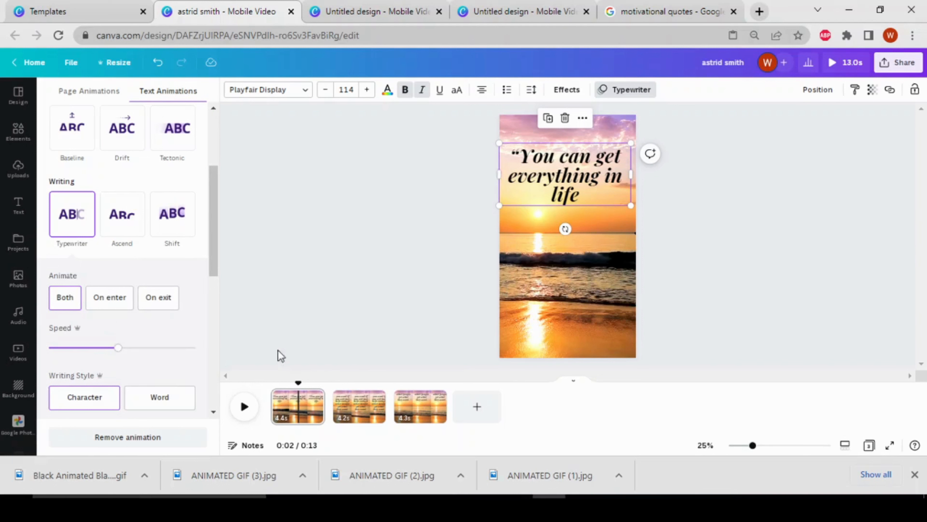
left_click(362, 365)
Step: Delete "other people get what they want" from the second page's text, widen its box and enlarge the font to 118
left_click(365, 409)
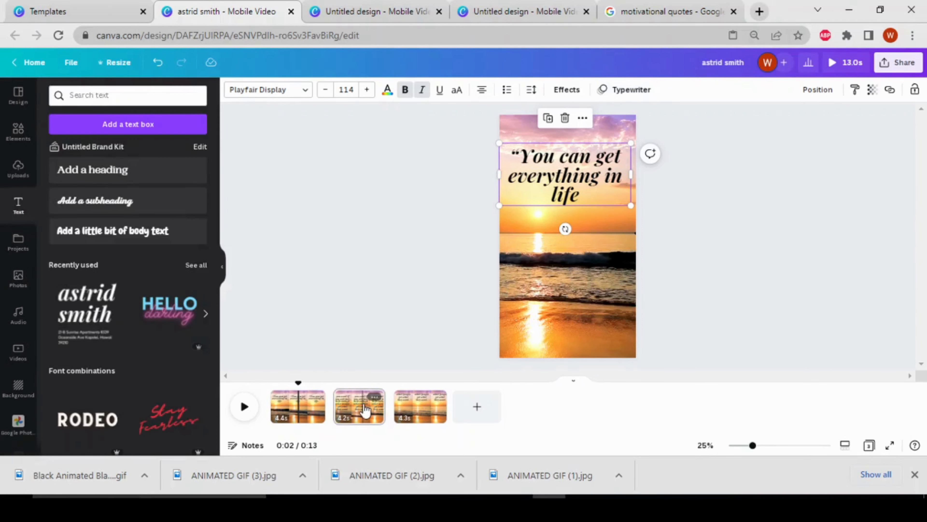
left_click(563, 194)
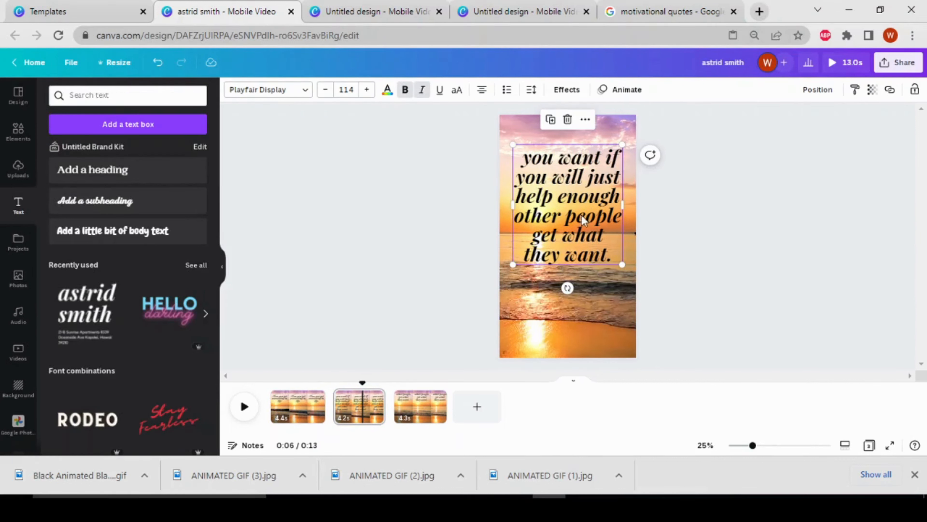
left_click(518, 215)
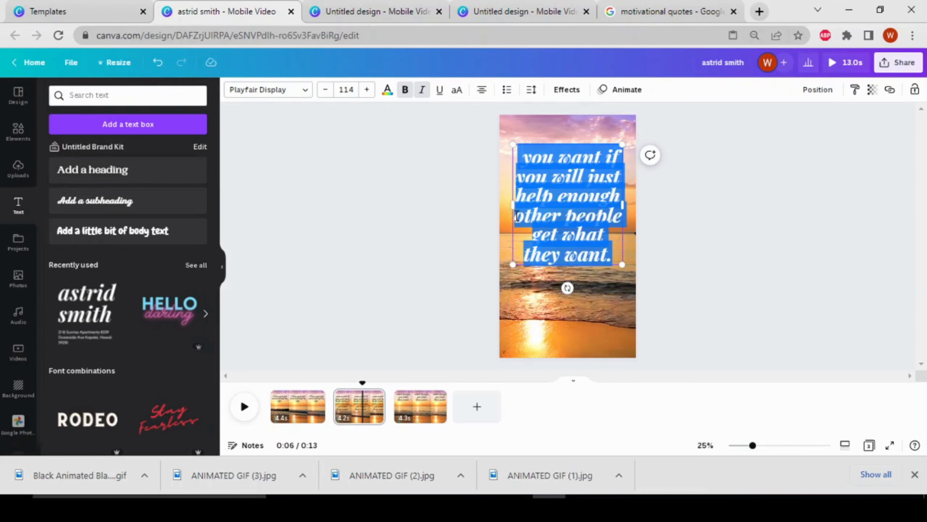
left_click_drag(518, 215, 579, 262)
key("BackSpace")
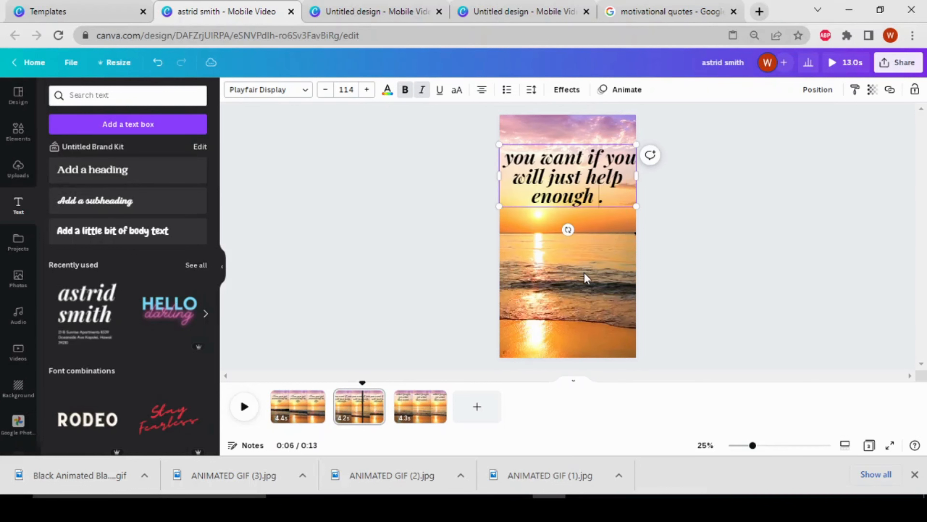
left_click_drag(637, 143, 640, 142)
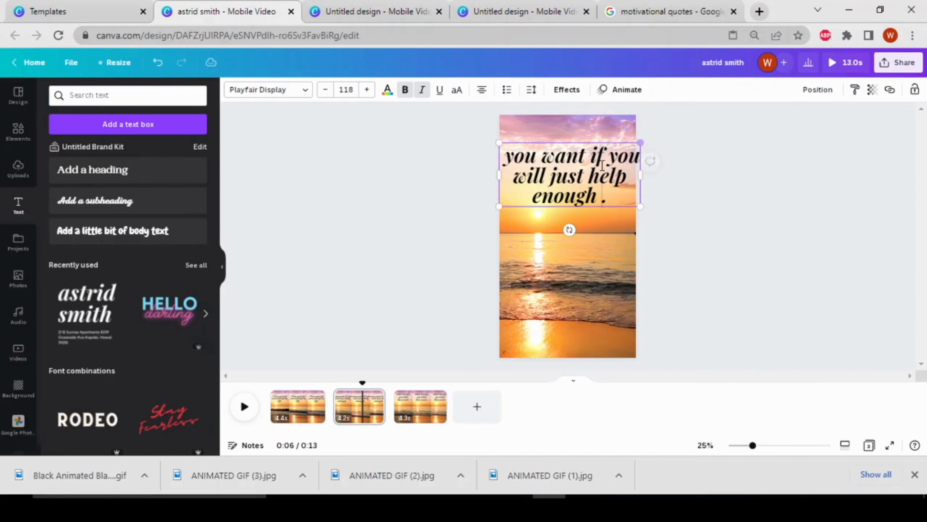
Step: Apply the Typewriter text animation to the second page's text
left_click_drag(590, 157, 597, 157)
left_click(631, 93)
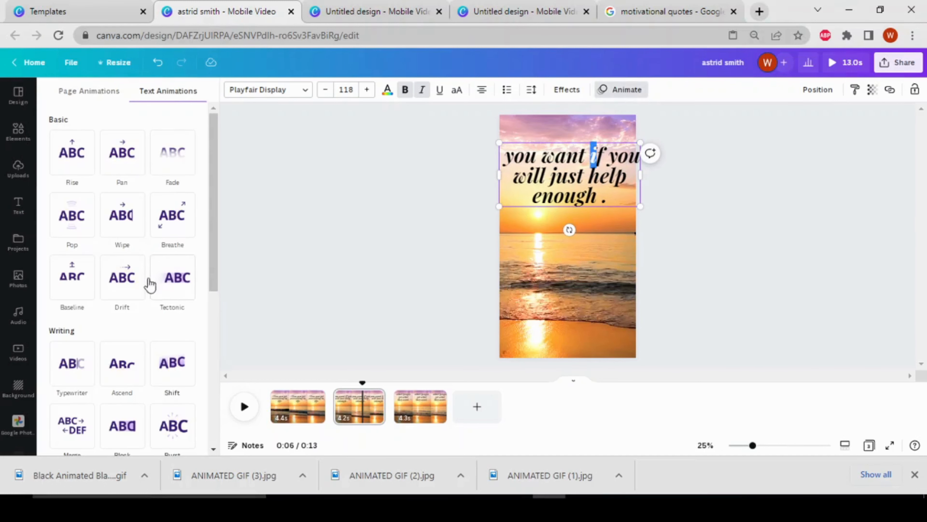
left_click(53, 375)
Step: Apply the Typewriter text animation to the third page's text and return the playhead to the start
left_click(437, 418)
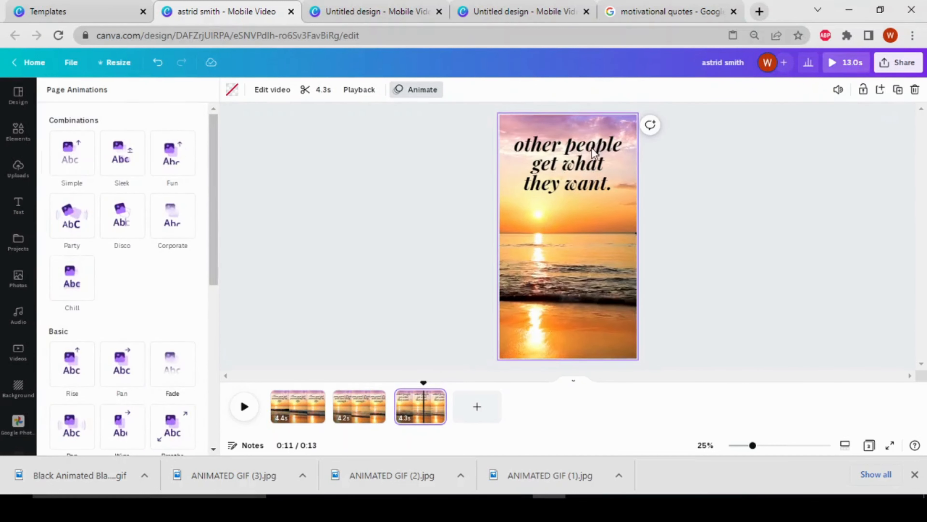
left_click(580, 164)
left_click(621, 90)
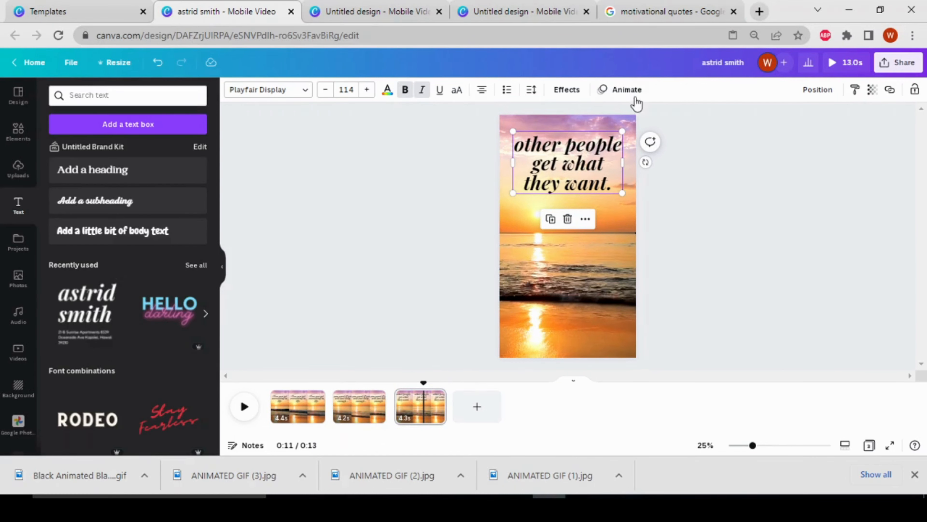
left_click(627, 90)
left_click(70, 365)
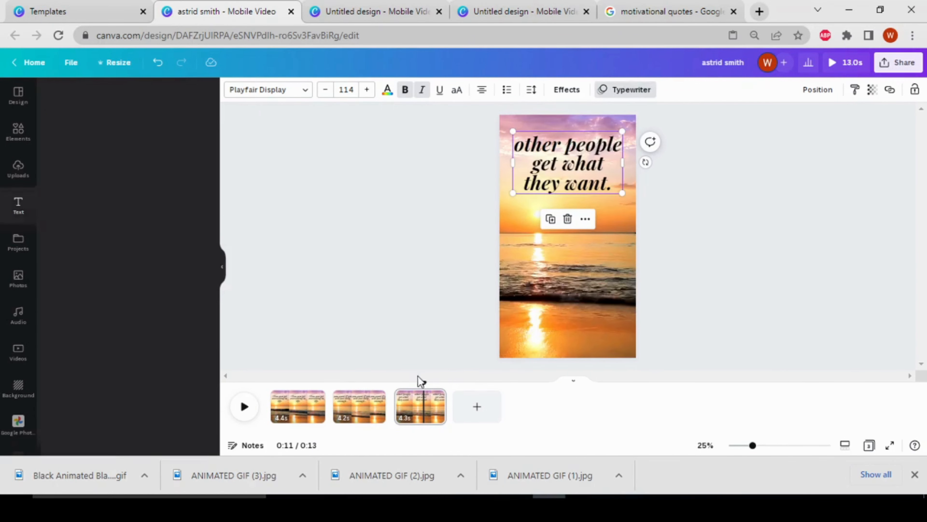
left_click_drag(421, 381, 273, 382)
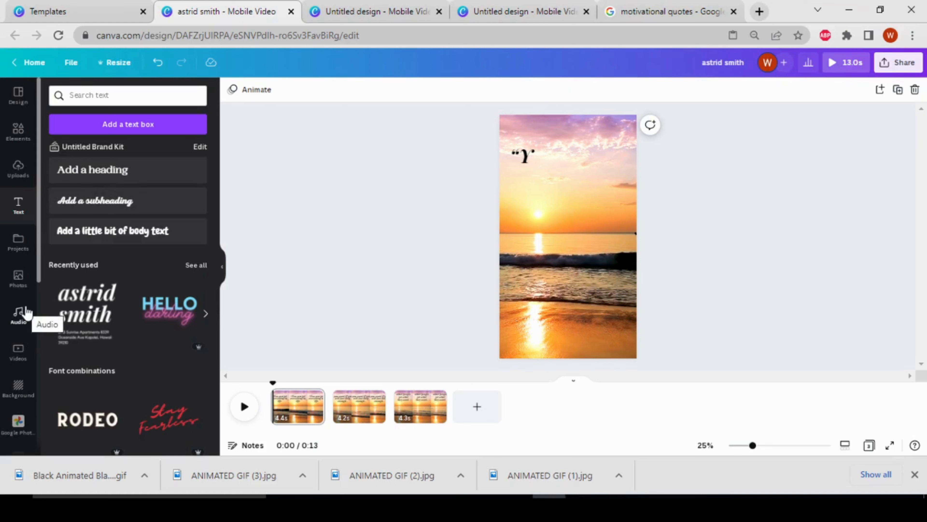
Step: Add the uploaded audio track "Night Snow - Asher Fulero.mp3" to the timeline
left_click(17, 170)
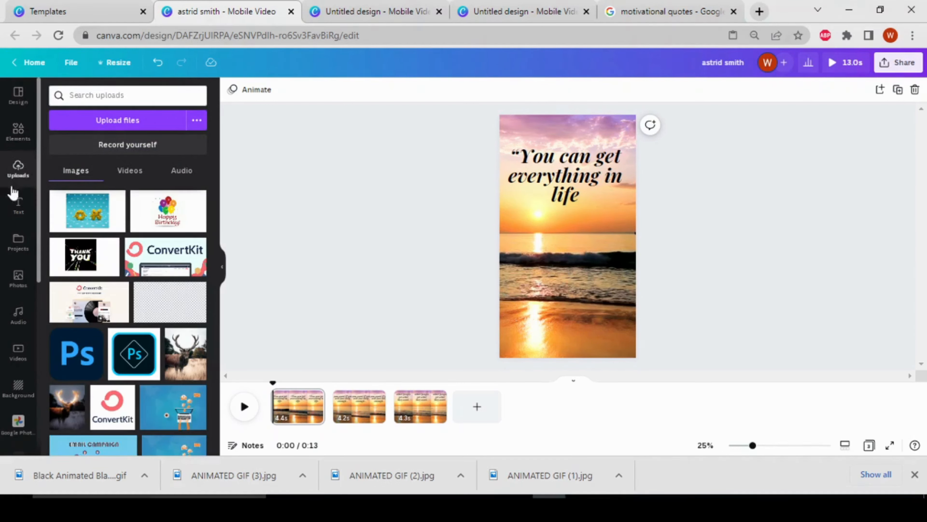
left_click(162, 122)
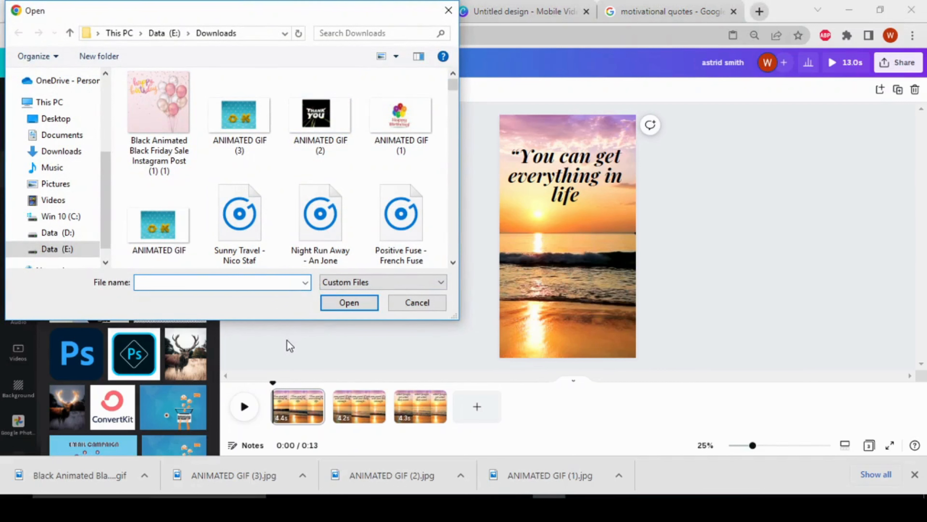
left_click(447, 11)
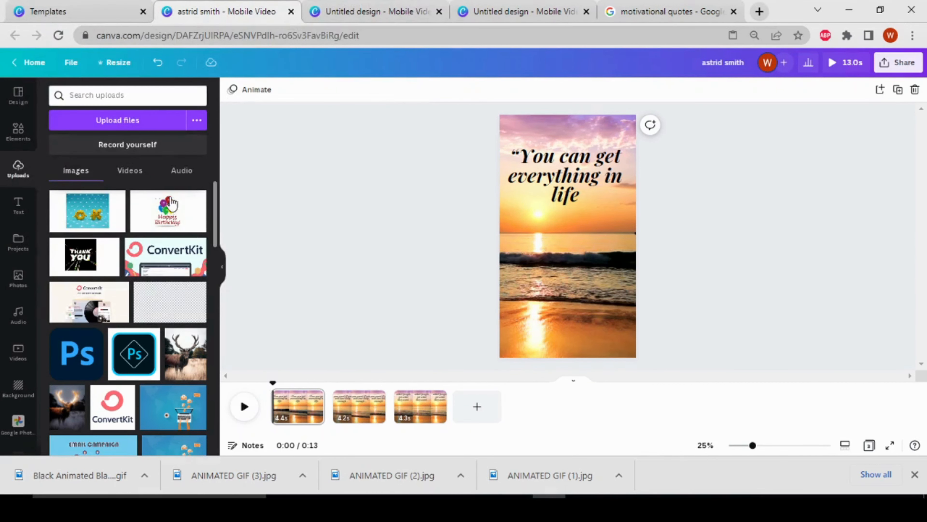
left_click(182, 171)
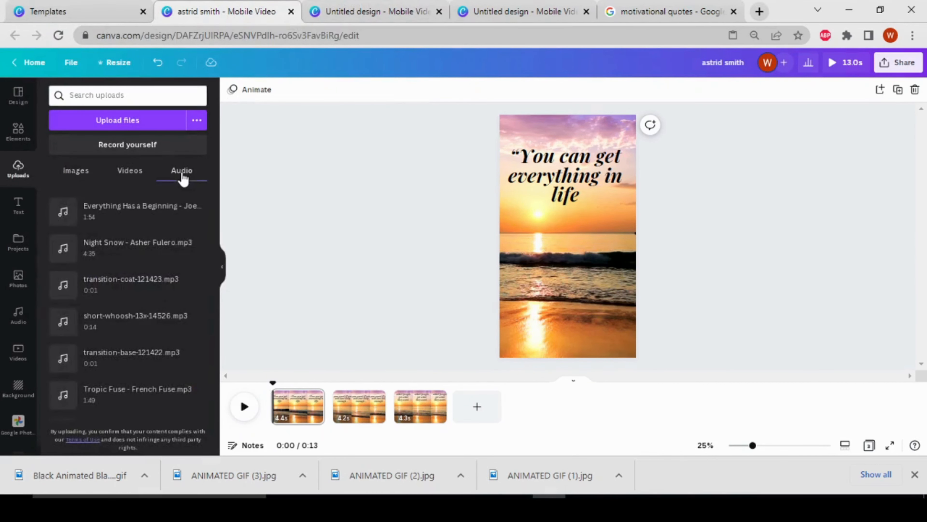
left_click(140, 249)
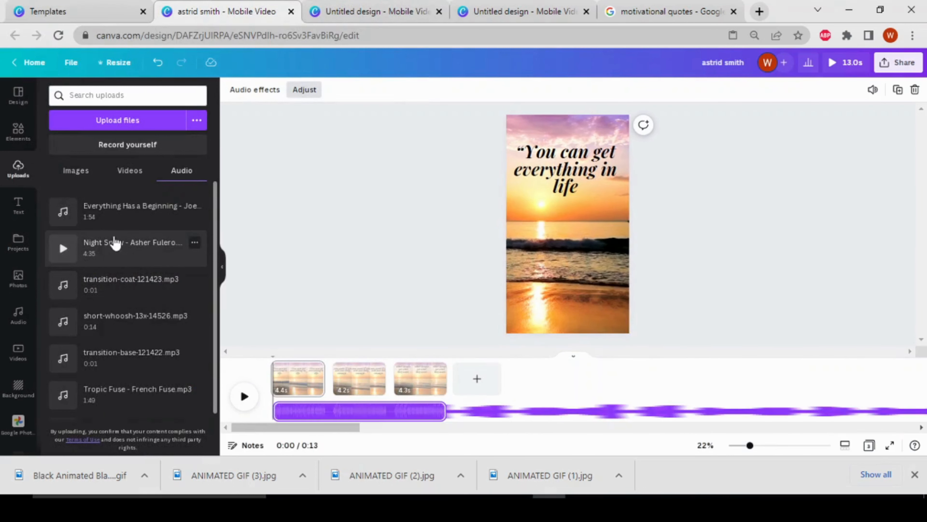
left_click(339, 282)
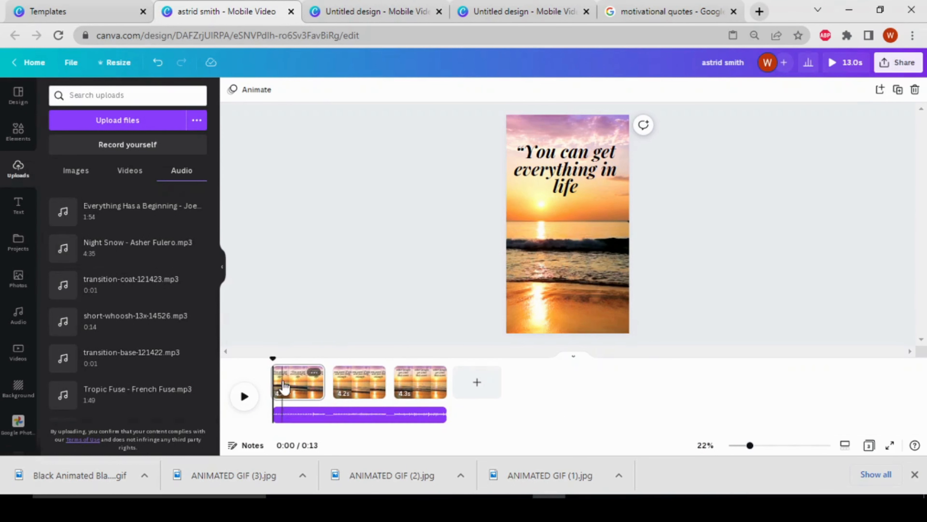
Step: Play the reel's opening with its music, and apply the Dissolve transition between all pages
left_click(245, 405)
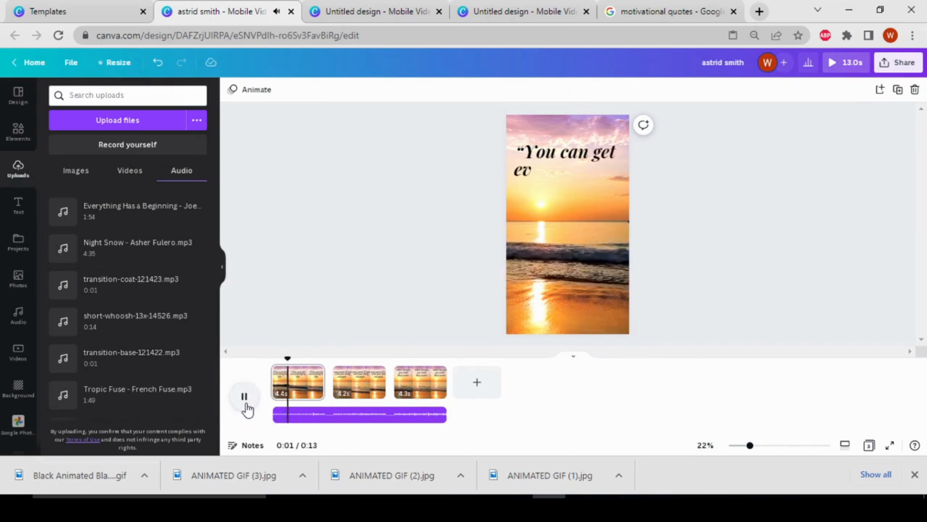
left_click(245, 407)
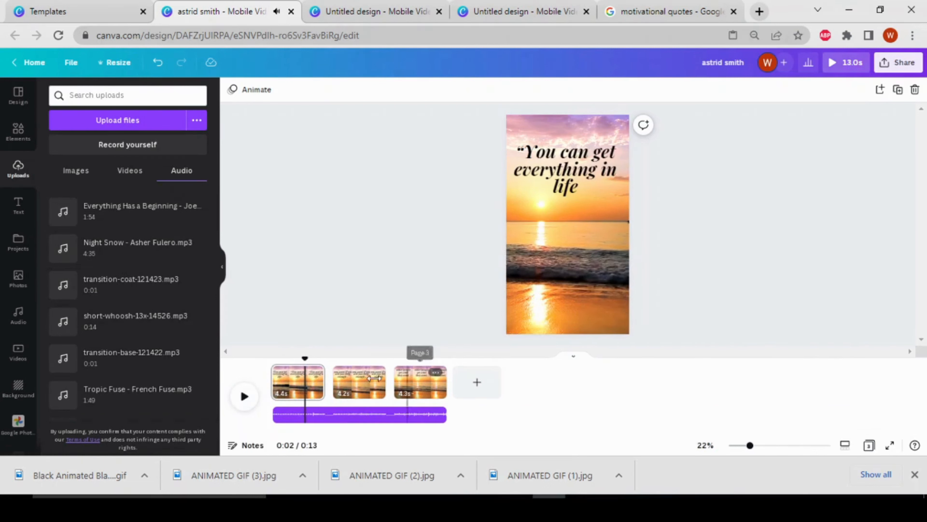
mouse_move(330, 394)
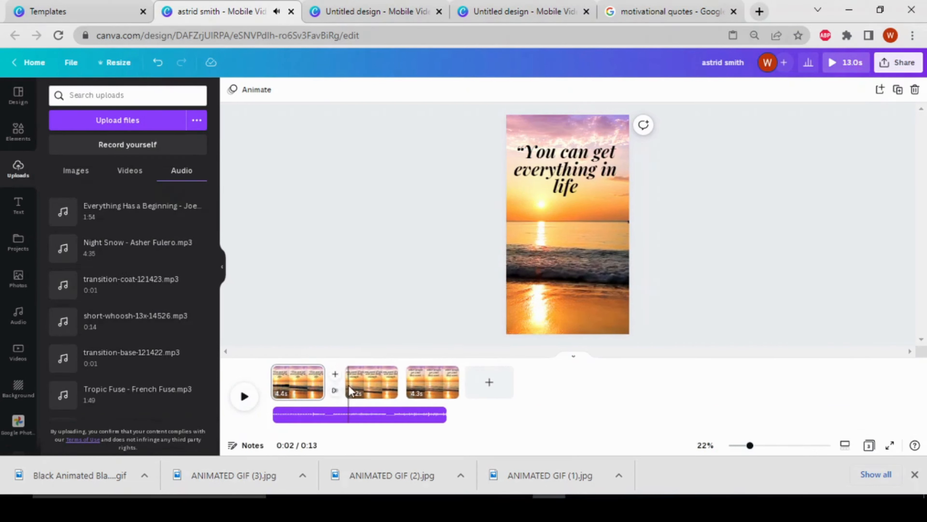
left_click(335, 394)
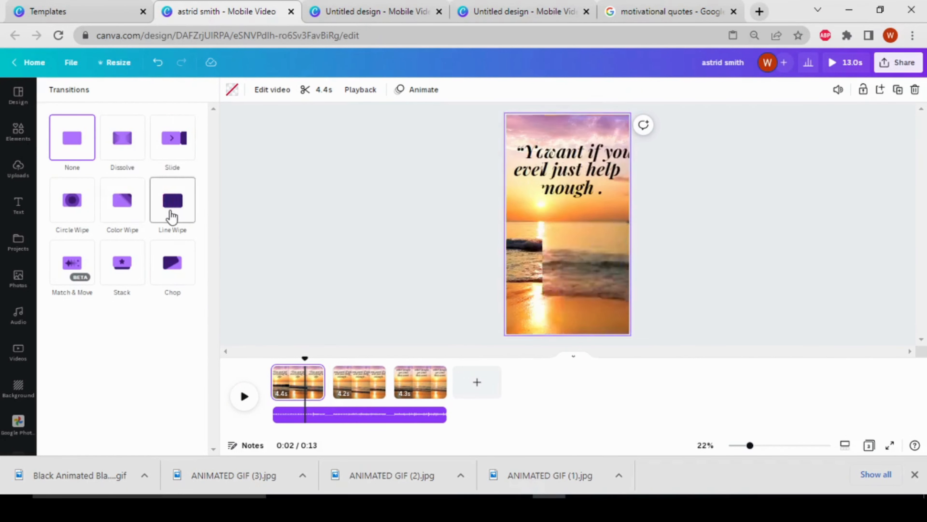
left_click(71, 277)
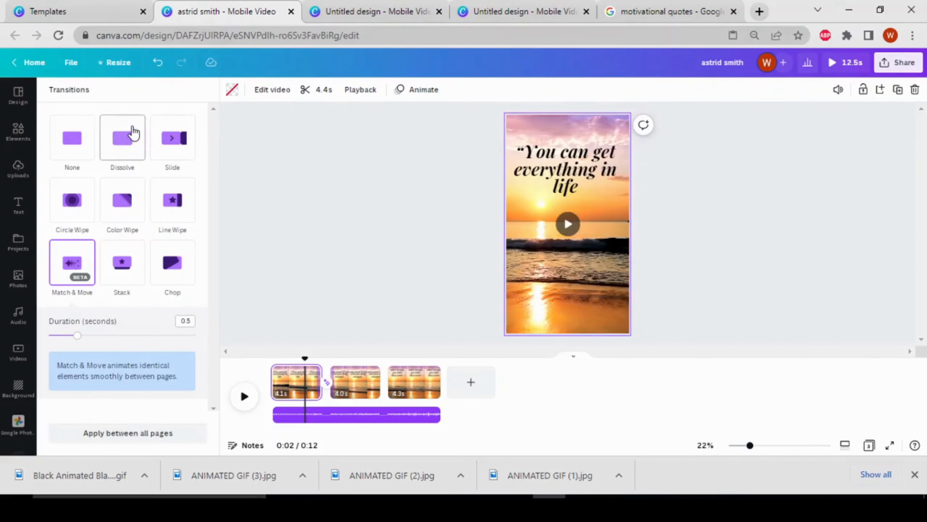
left_click(134, 133)
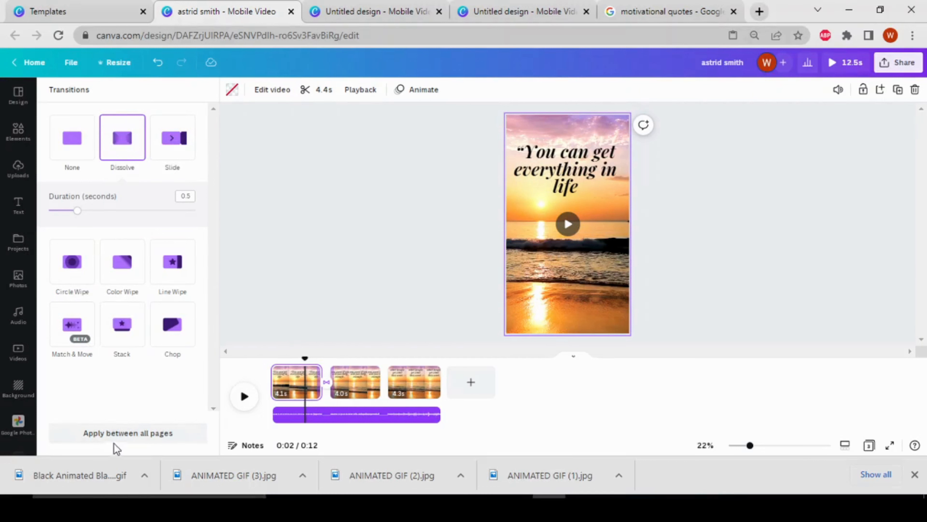
left_click(147, 444)
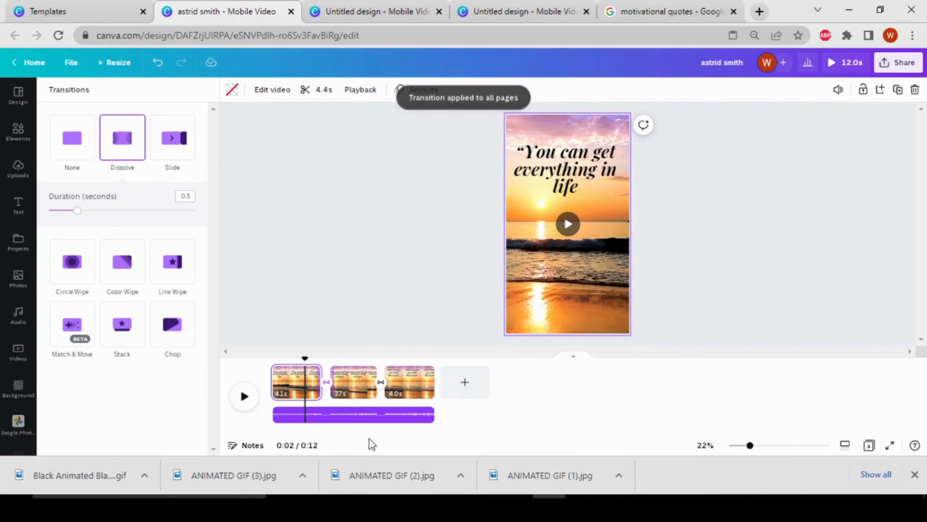
Step: Play the reel from its start through the third page to check the transitions and text animations
left_click_drag(304, 357, 271, 353)
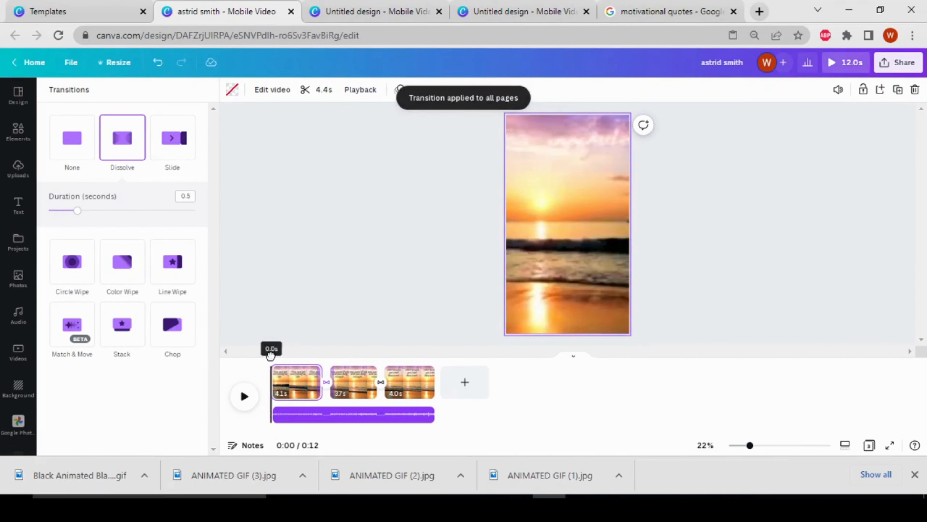
left_click(244, 396)
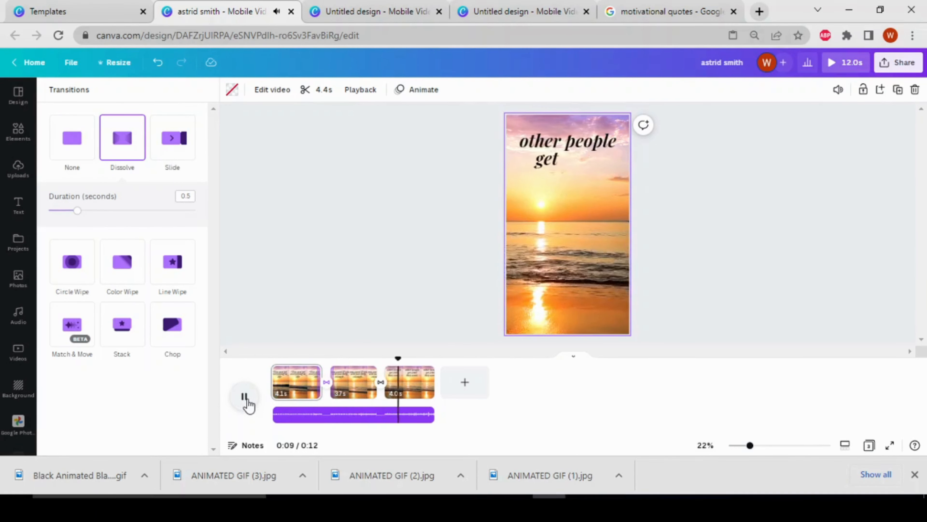
left_click(245, 397)
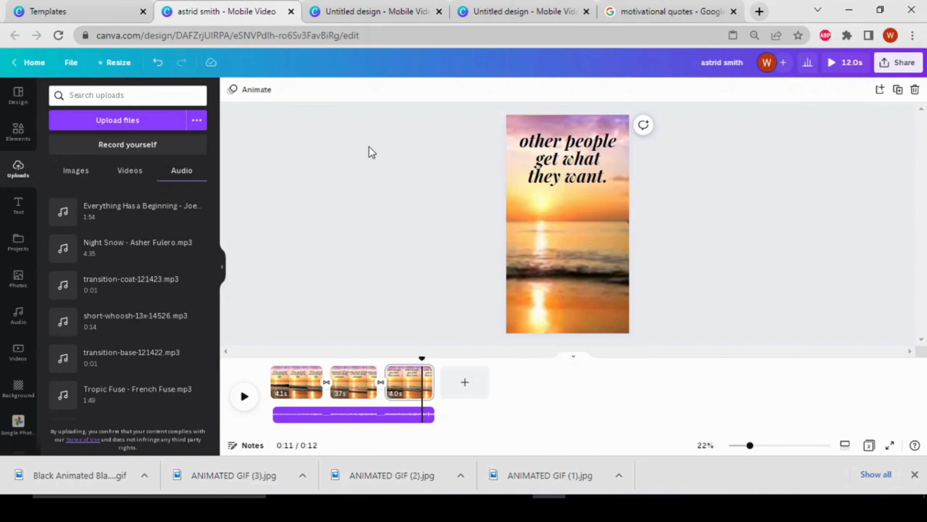
Step: Look over the other open designs and create a blank Instagram Reel from the Instagram Reels templates page
left_click(476, 12)
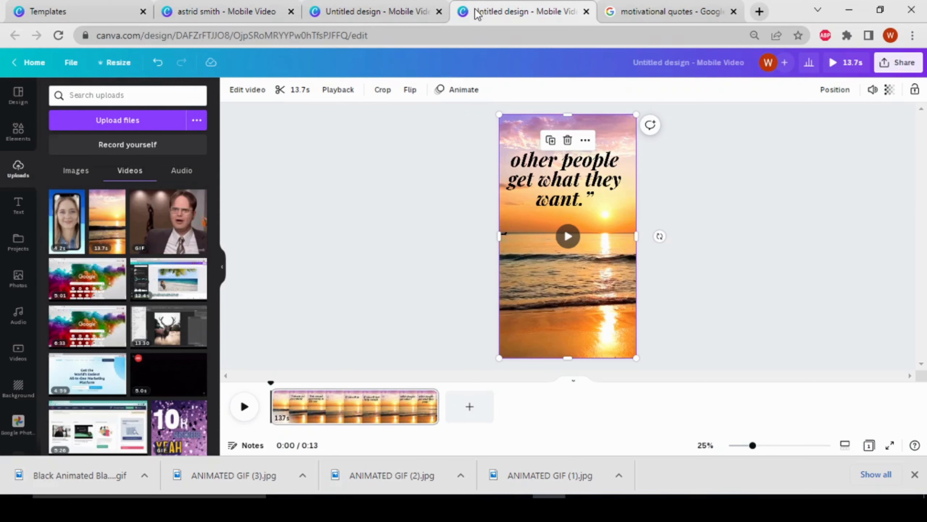
left_click(394, 11)
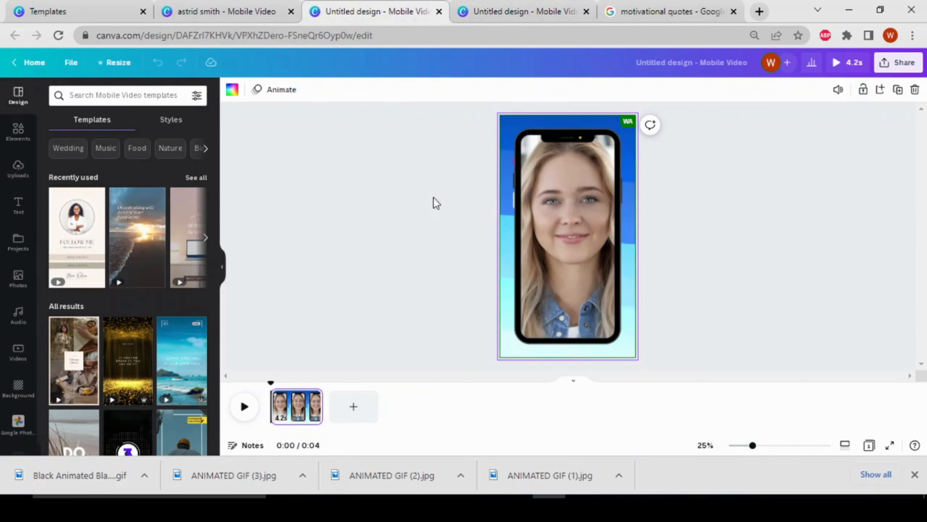
left_click(205, 8)
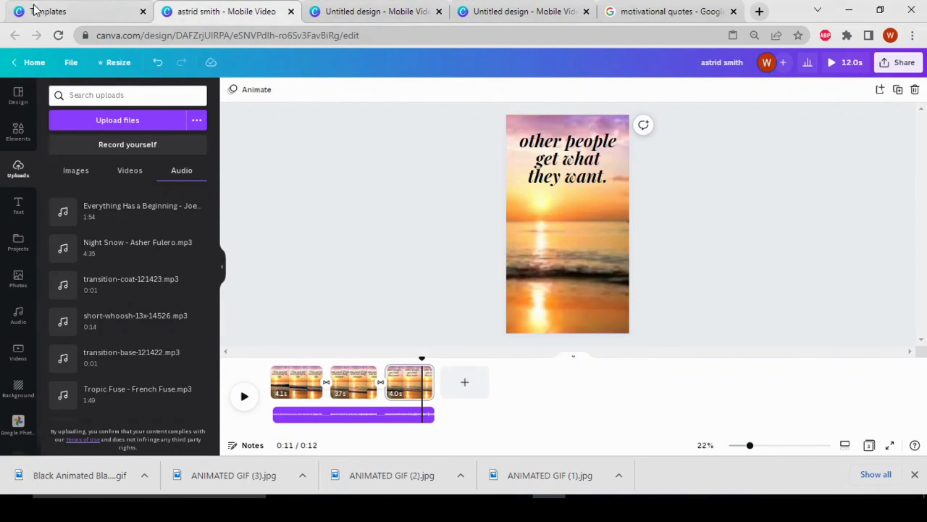
left_click(84, 14)
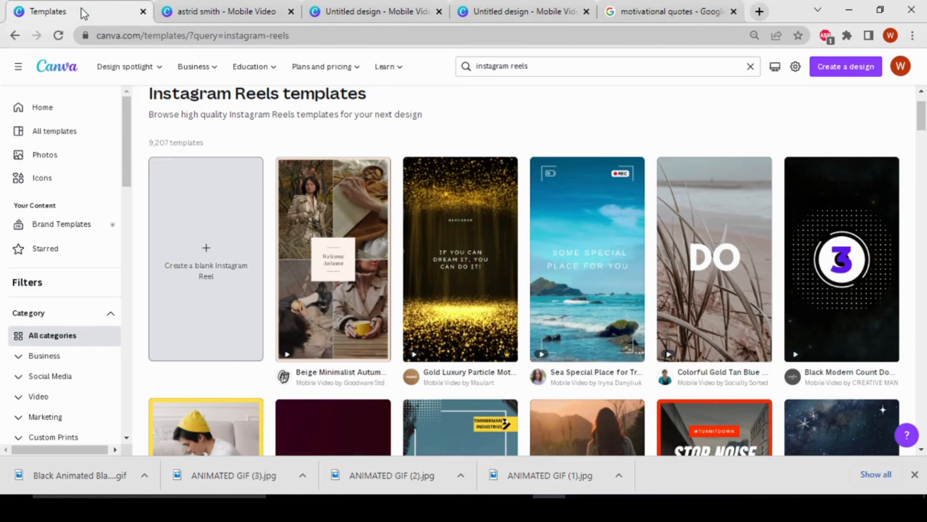
left_click(227, 275)
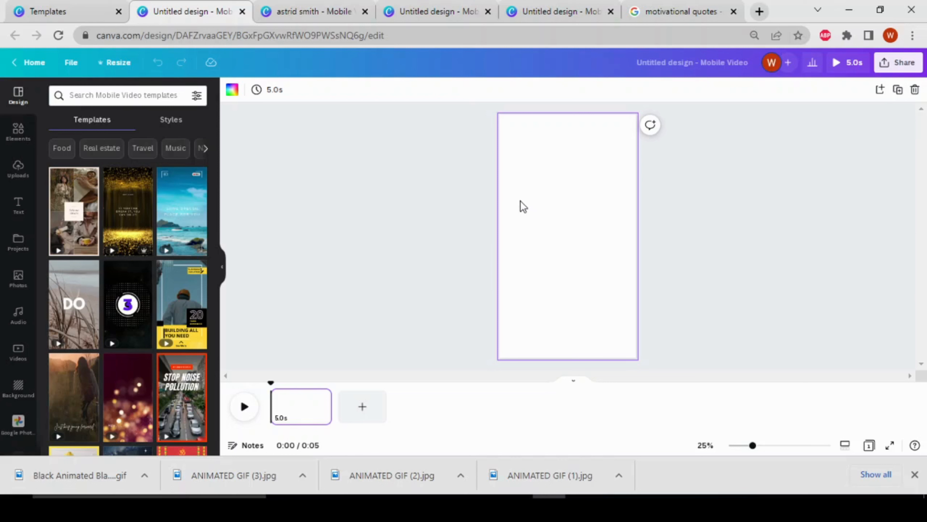
Step: Search the elements for "blue gradient" and show all matching graphics
left_click(18, 132)
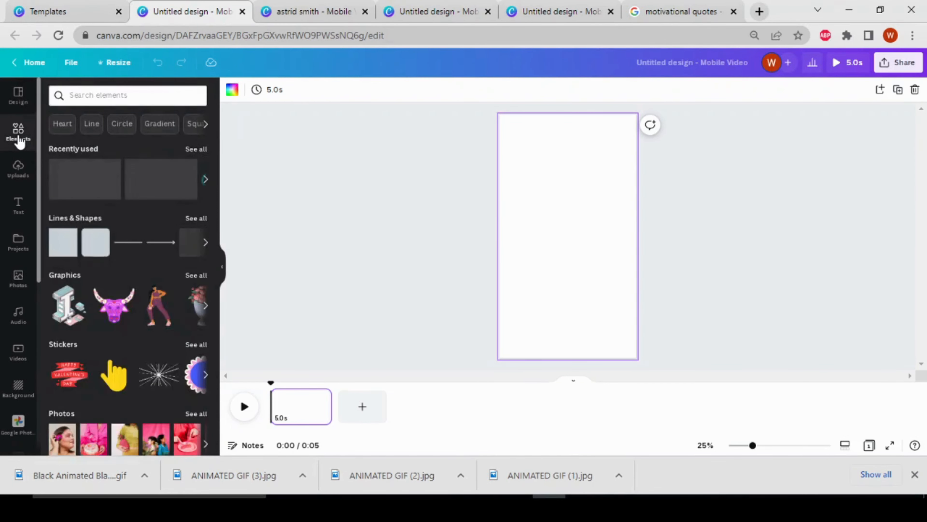
left_click(101, 95)
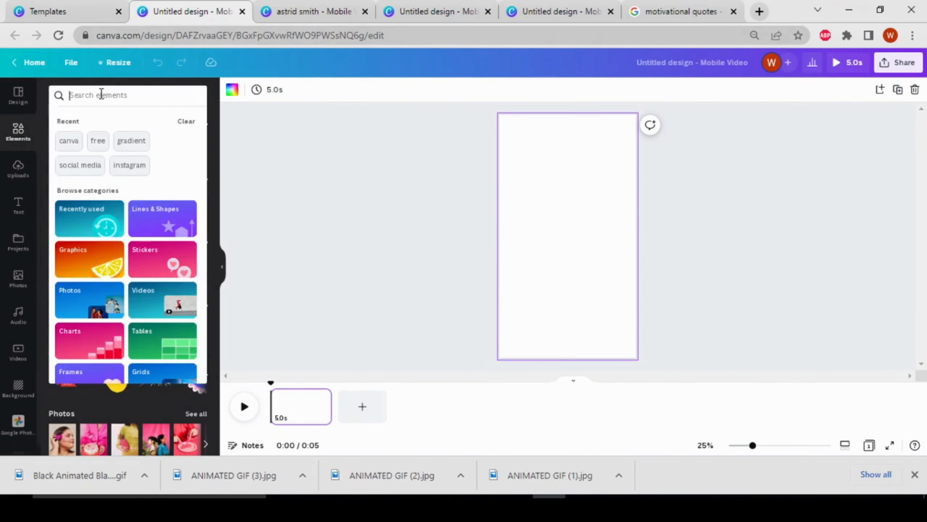
type("blue")
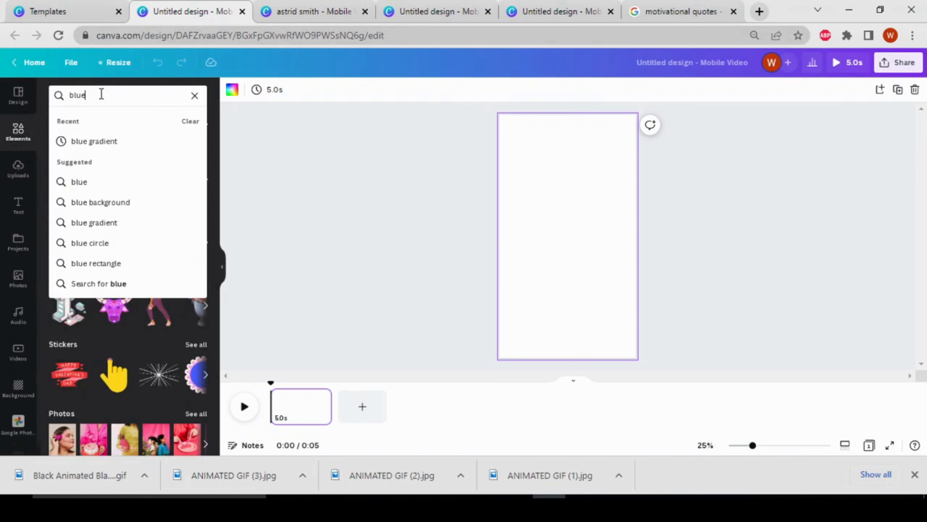
type(" gradi")
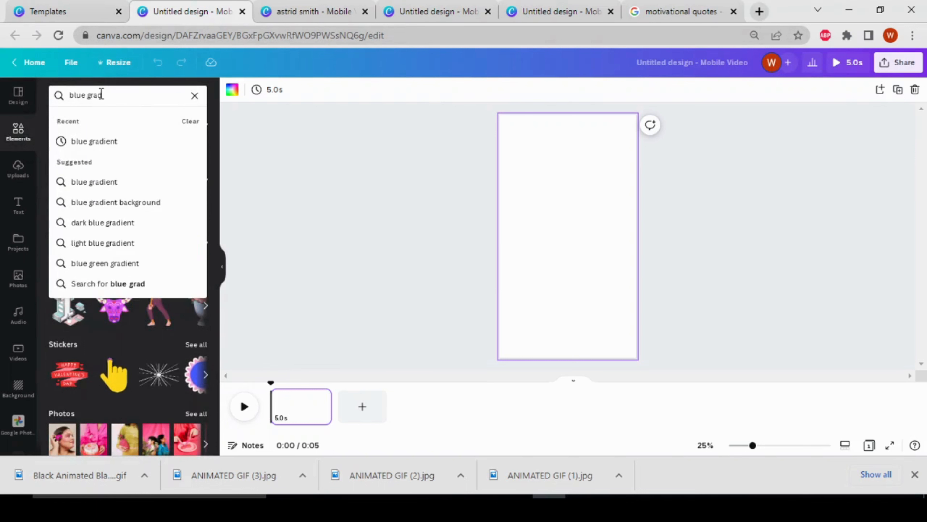
left_click(126, 145)
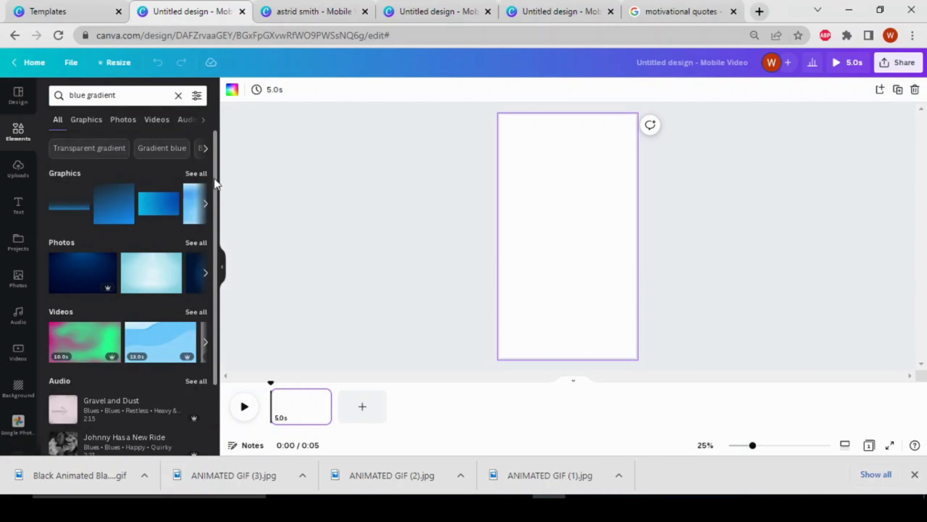
left_click(203, 174)
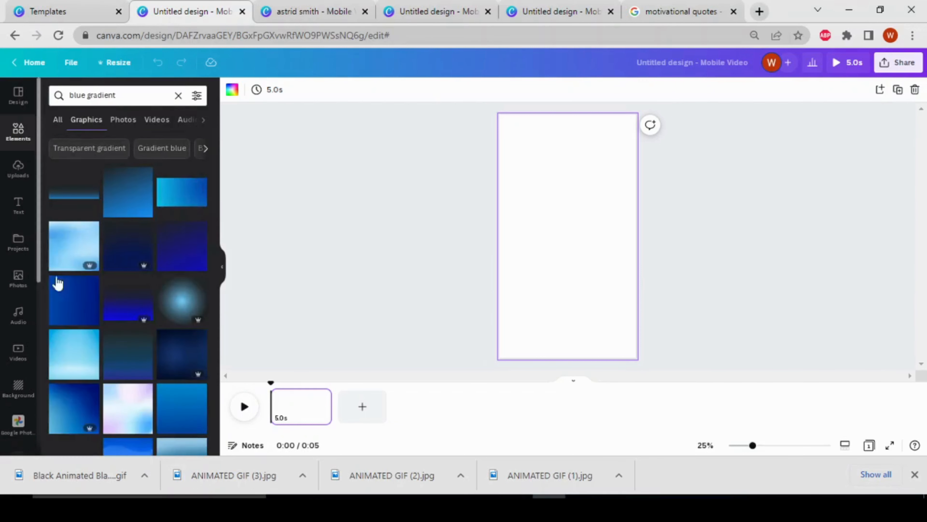
Step: Add the layered blue wave gradient graphic to the blank page and set it as the background
scroll(90, 392, "down", 3)
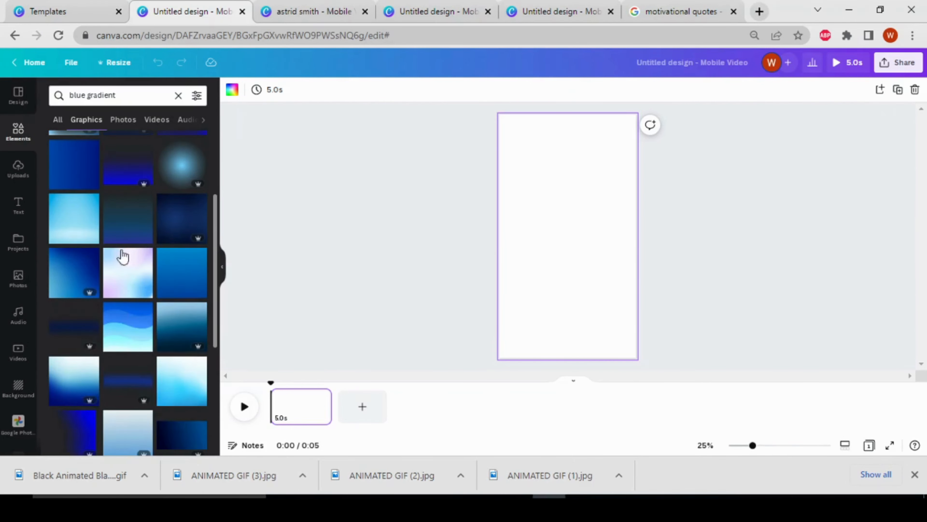
scroll(126, 353, "down", 2)
scroll(131, 346, "up", 2)
left_click(134, 347)
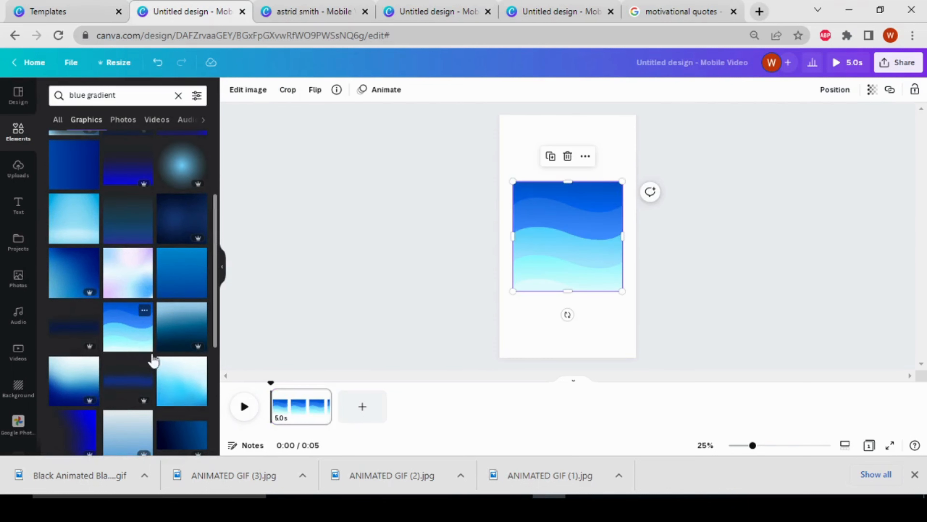
left_click_drag(569, 237, 555, 203)
right_click(563, 210)
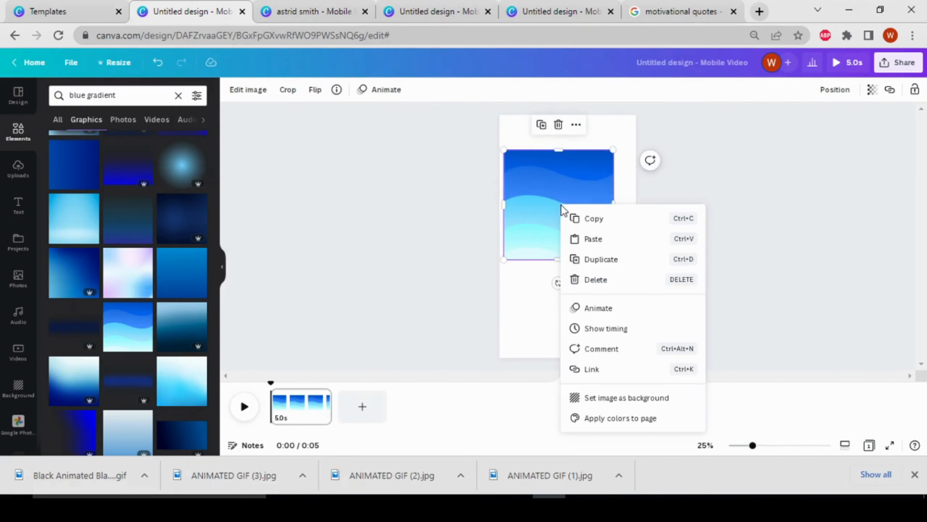
left_click(637, 403)
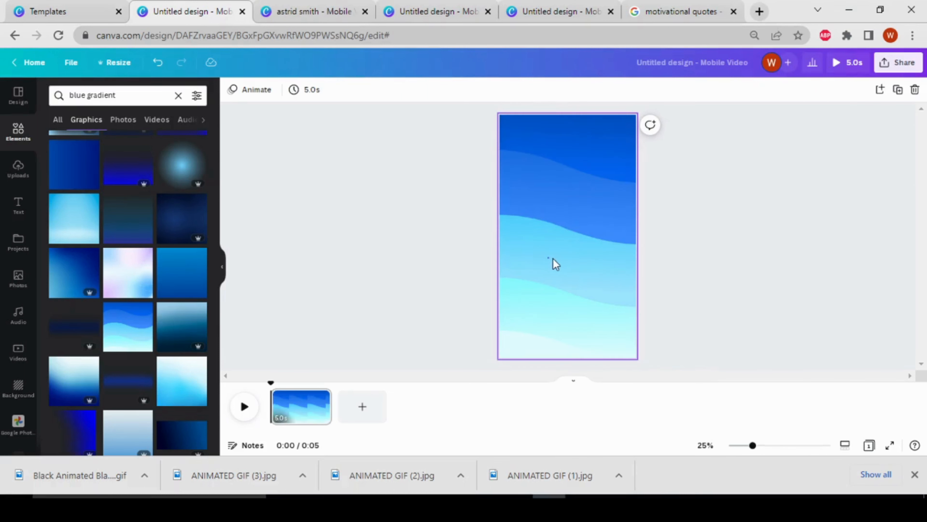
left_click(560, 255)
left_click(689, 207)
Step: Open the example design showing a woman in a phone frame and play its video
left_click(573, 12)
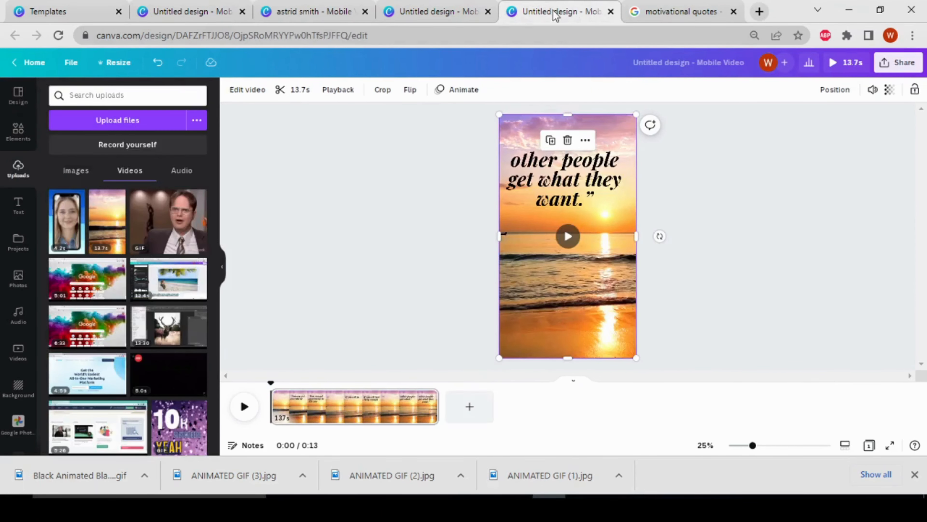
left_click(458, 16)
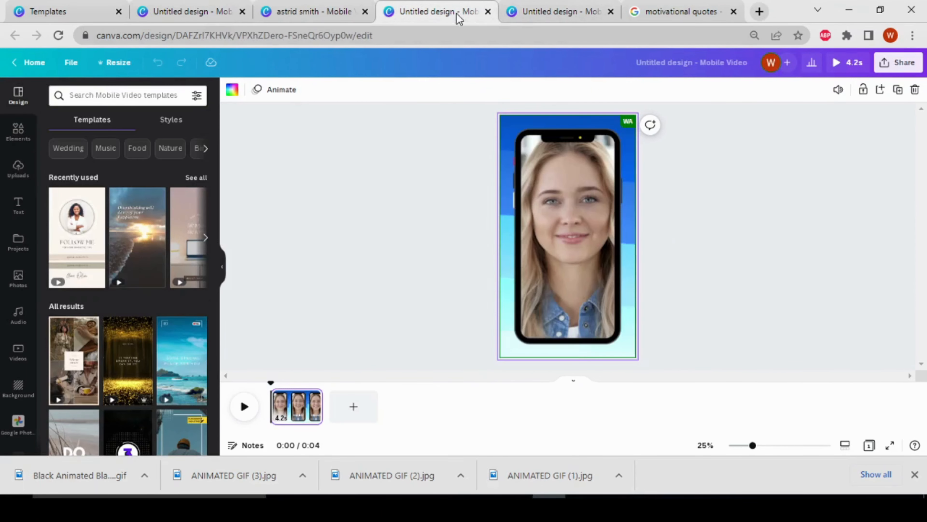
left_click(582, 217)
left_click_drag(579, 217, 562, 227)
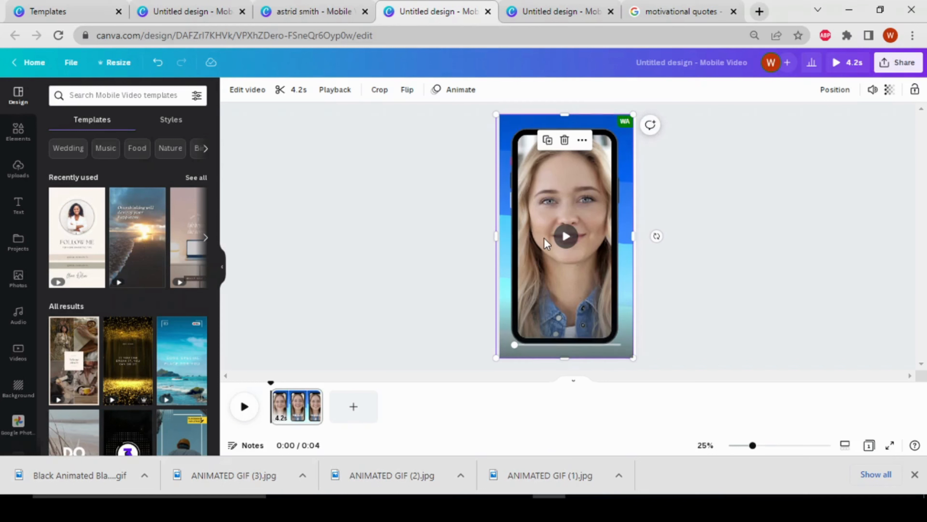
left_click(566, 234)
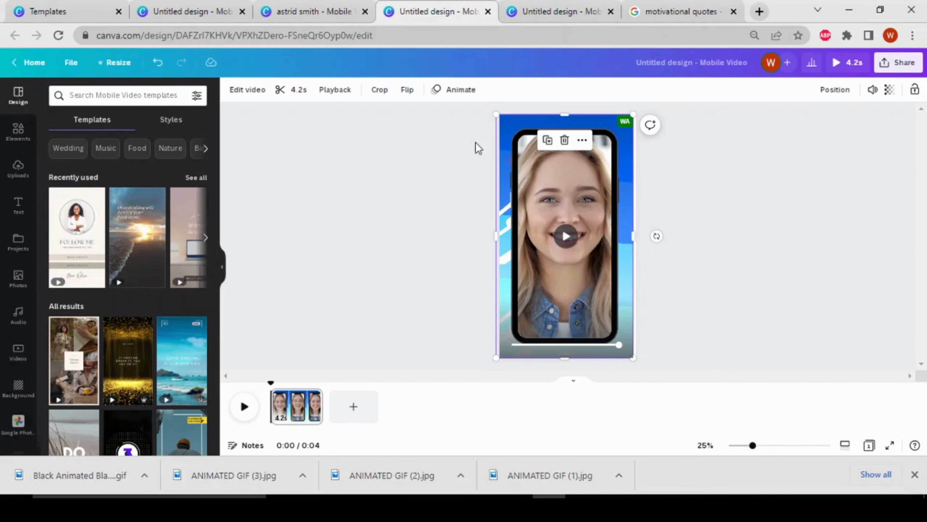
Step: Return to the blue wave design, search the elements for "wave line" and browse all matching graphics
left_click(208, 11)
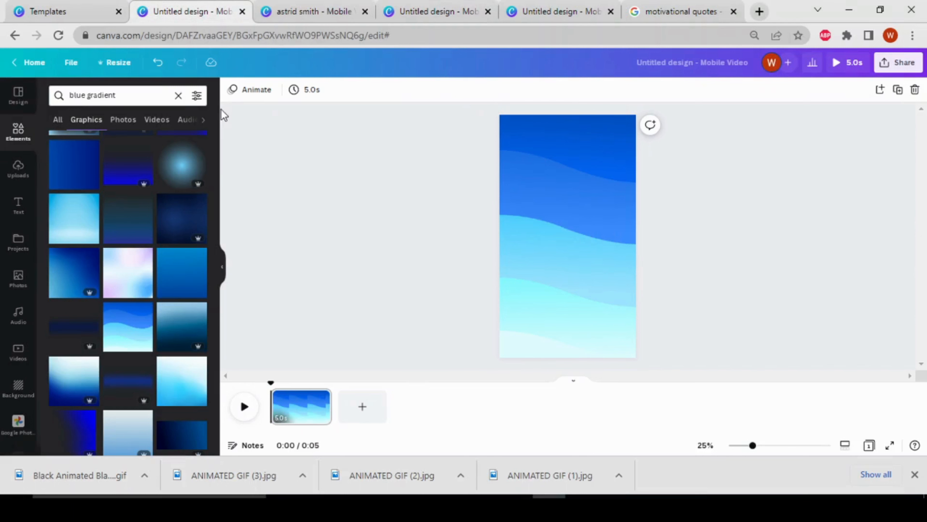
left_click(178, 95)
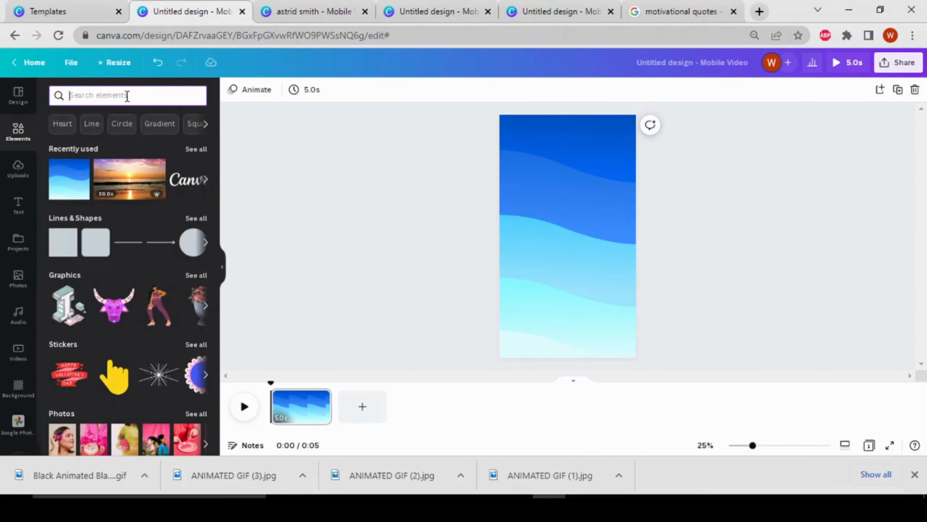
type("waves")
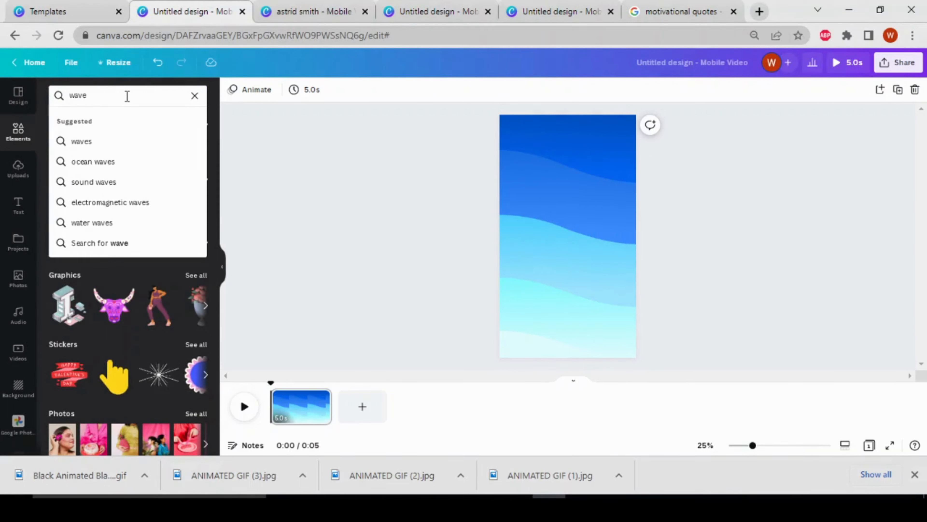
left_click(143, 163)
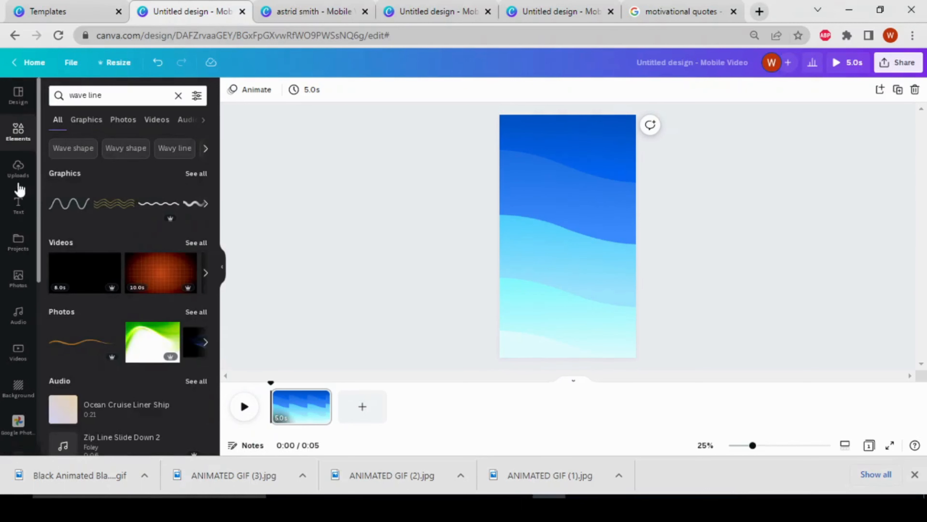
left_click(194, 173)
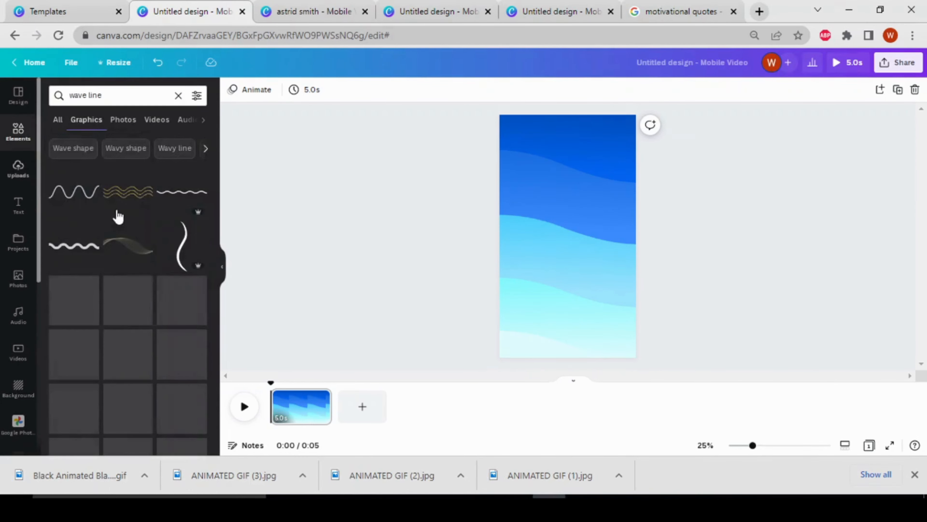
scroll(109, 409, "down", 10)
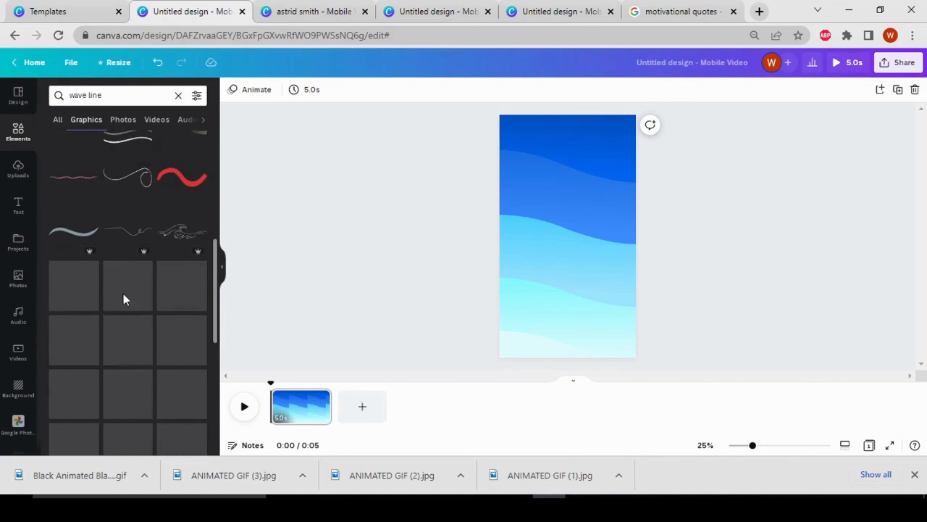
scroll(142, 395, "down", 10)
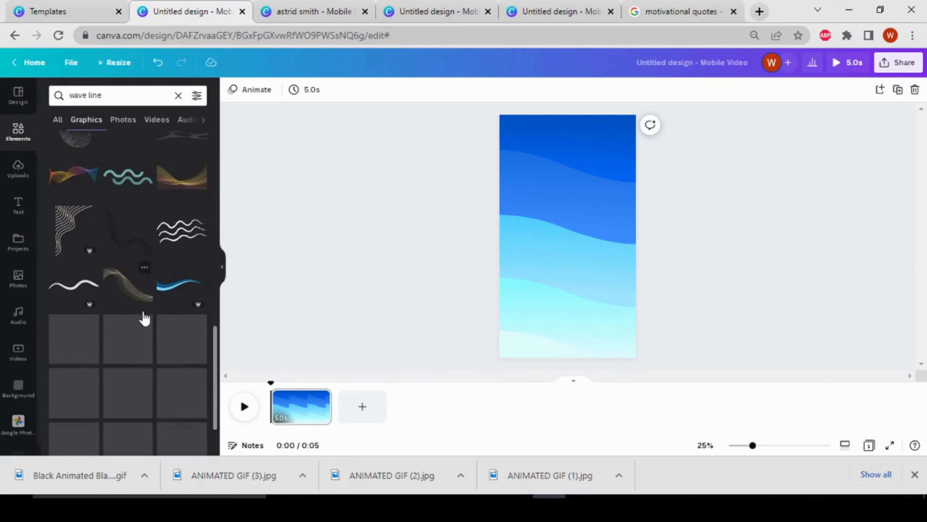
scroll(145, 318, "down", 8)
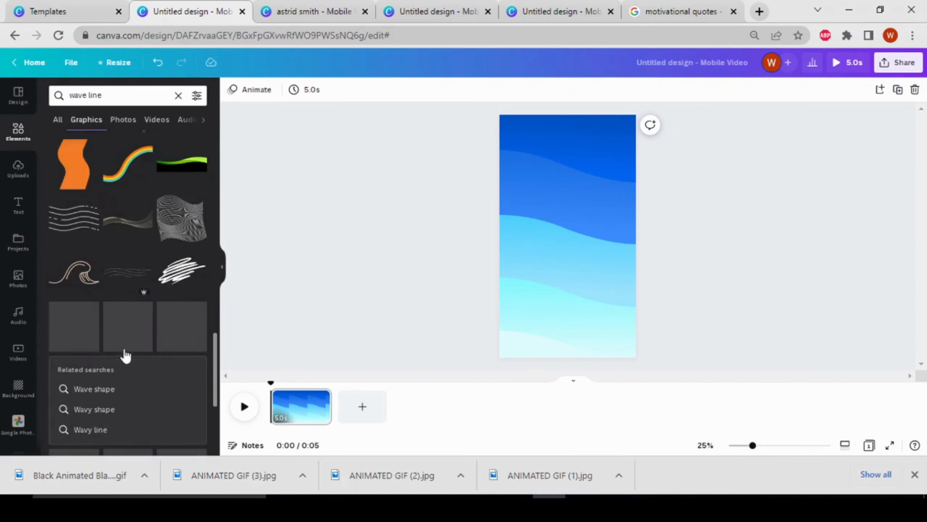
scroll(126, 351, "down", 10)
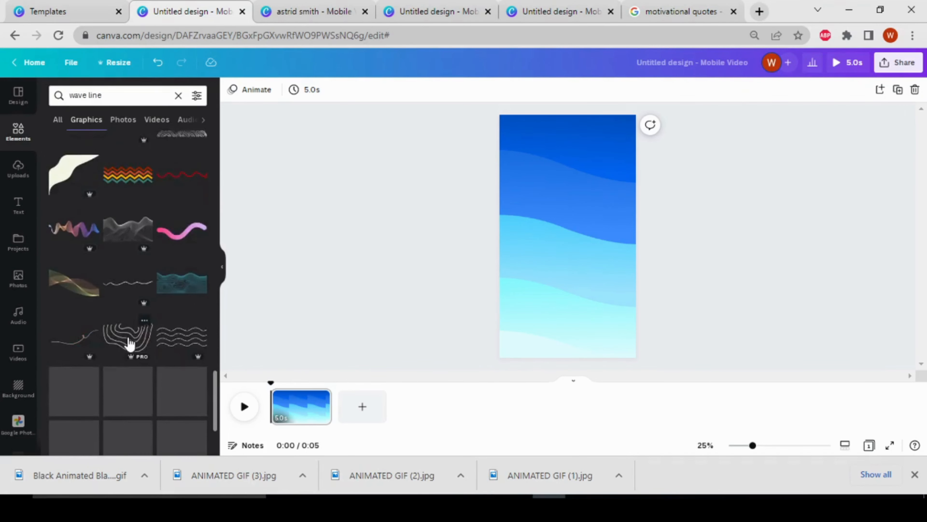
scroll(129, 343, "down", 3)
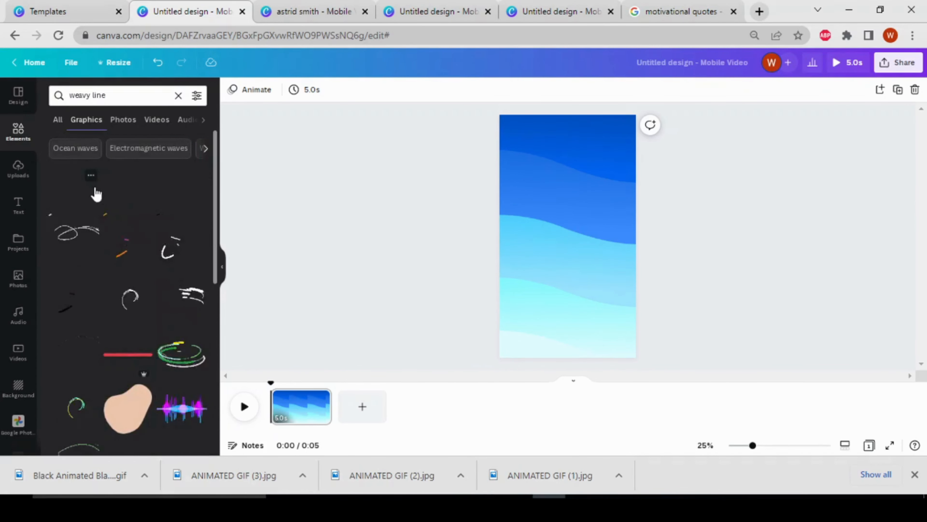
Step: Add the white "Lines speedlines wave" sticker from the "weavy line" graphics results to the page
left_click(91, 176)
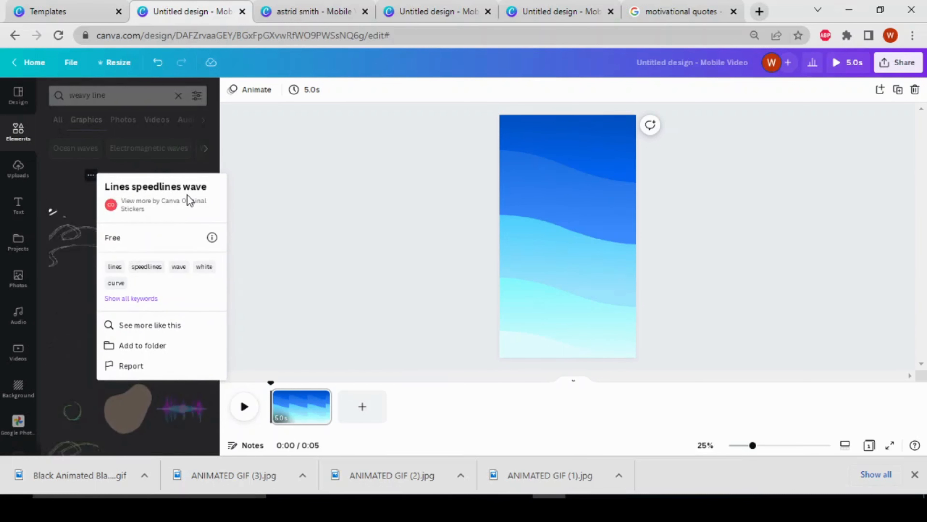
key("Up")
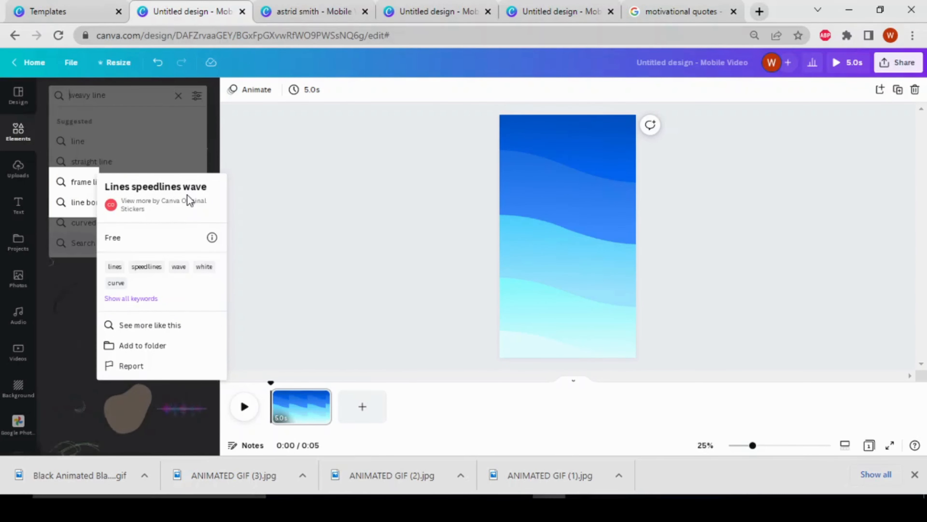
left_click(296, 168)
left_click(69, 197)
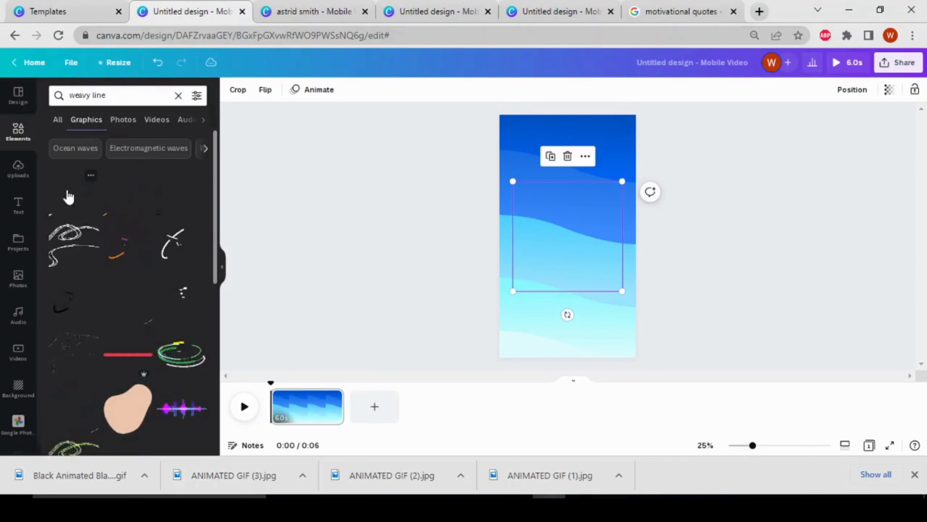
Step: Enlarge the speed-lines sticker to the full page width at the page's upper edge and place a duplicate over the lower half
left_click_drag(561, 254, 553, 197)
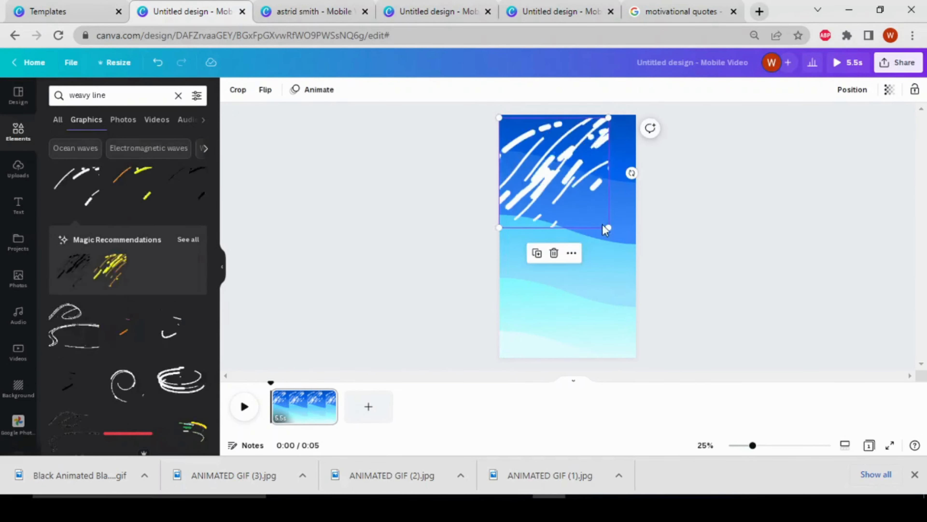
left_click_drag(607, 228, 639, 249)
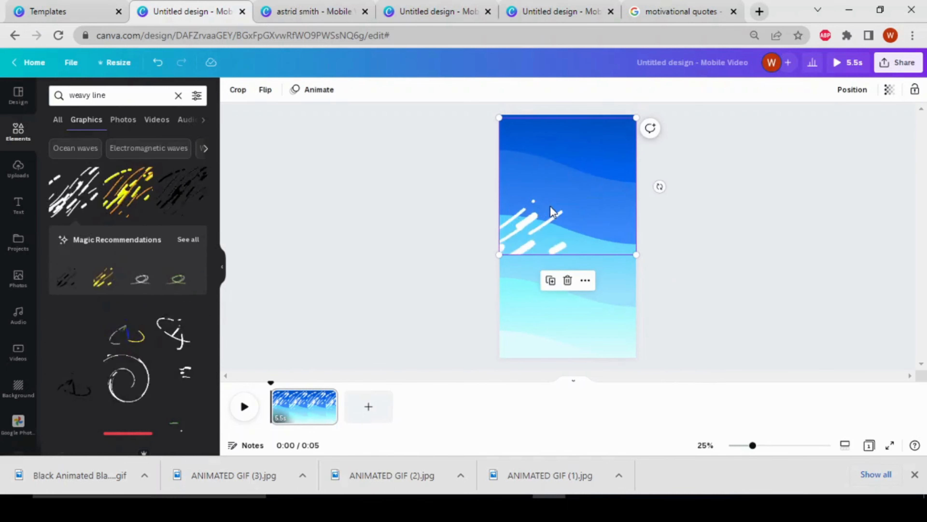
left_click(552, 282)
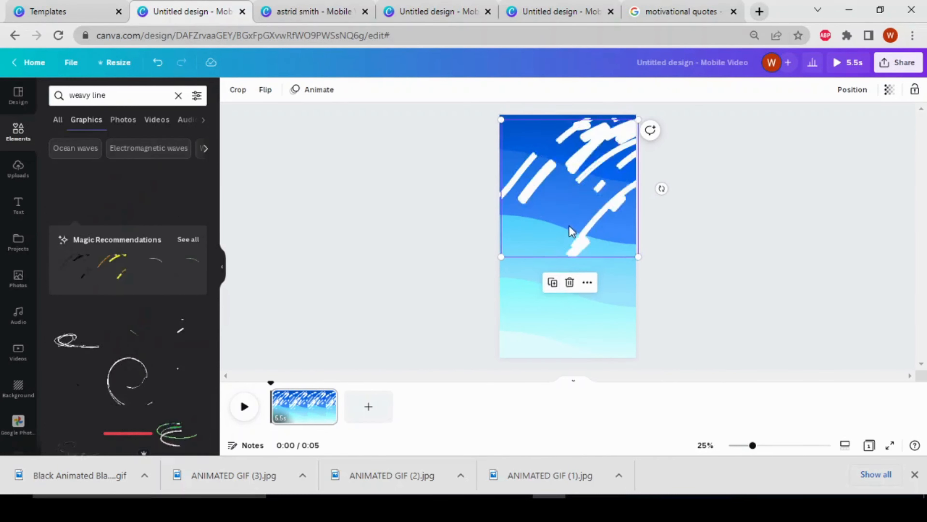
mouse_move(571, 232)
left_mouse_down()
mouse_move(562, 336)
mouse_move(565, 322)
left_mouse_up()
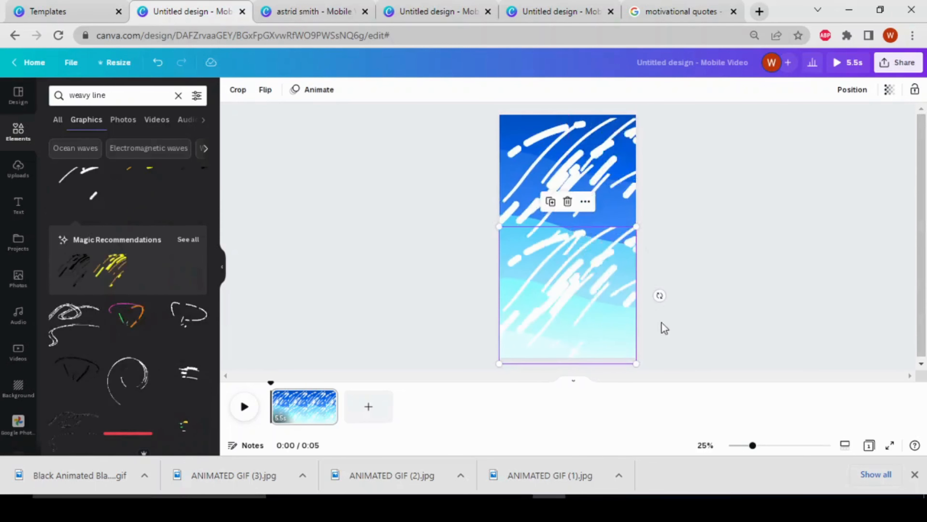
left_click(729, 247)
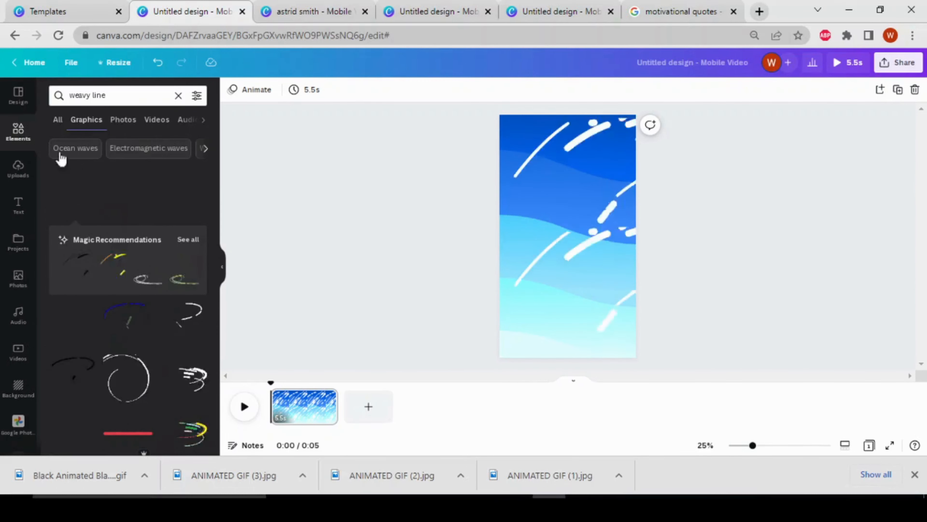
Step: Show the full collection of frames among the elements
left_click(19, 135)
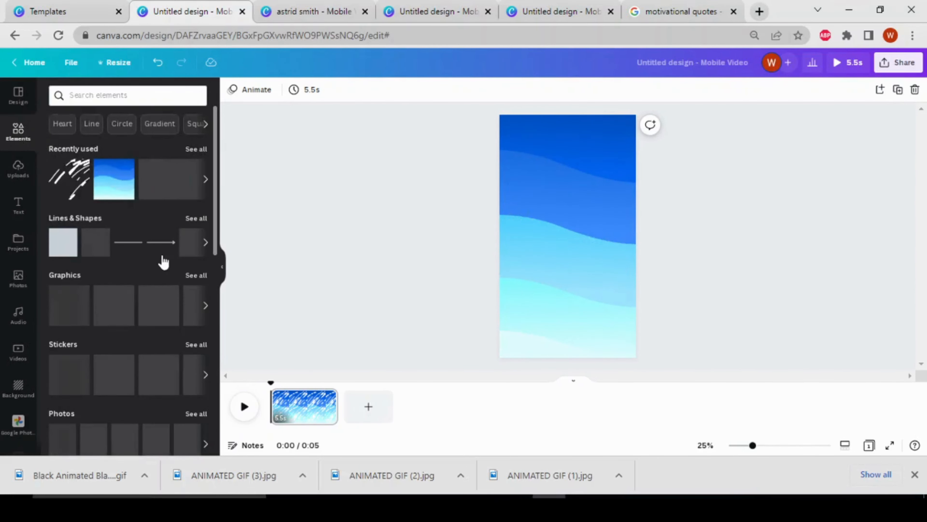
scroll(157, 262, "down", 8)
scroll(157, 268, "down", 5)
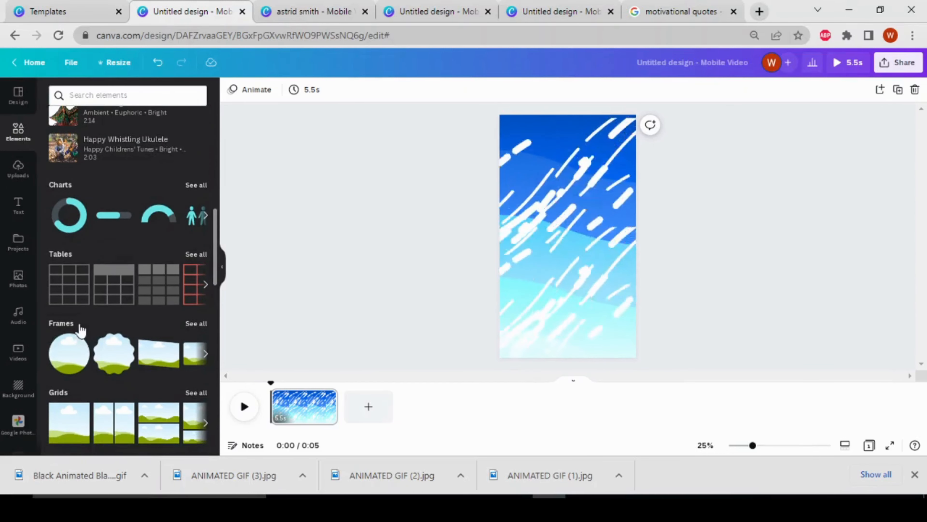
left_click(202, 324)
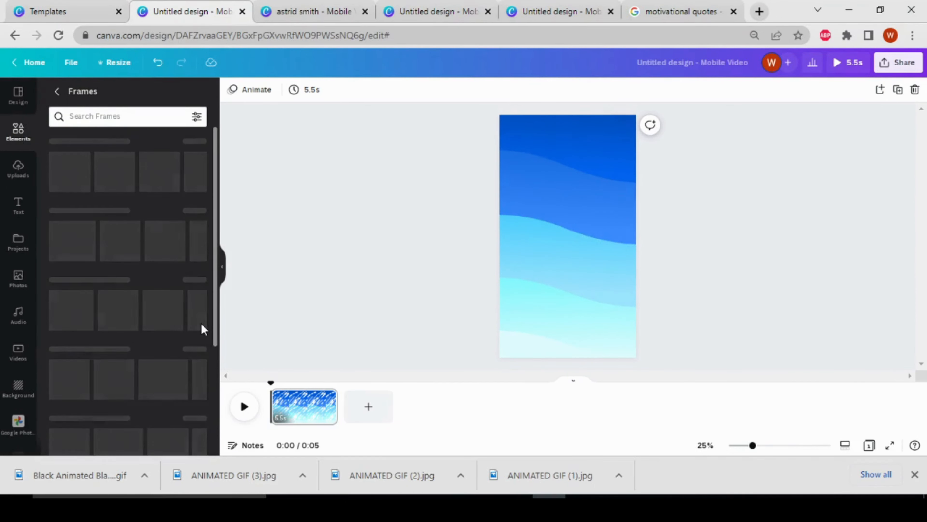
Step: Add the black smartphone frame with the notch and enlarge it to cover most of the page
scroll(195, 377, "down", 1)
scroll(190, 365, "down", 8)
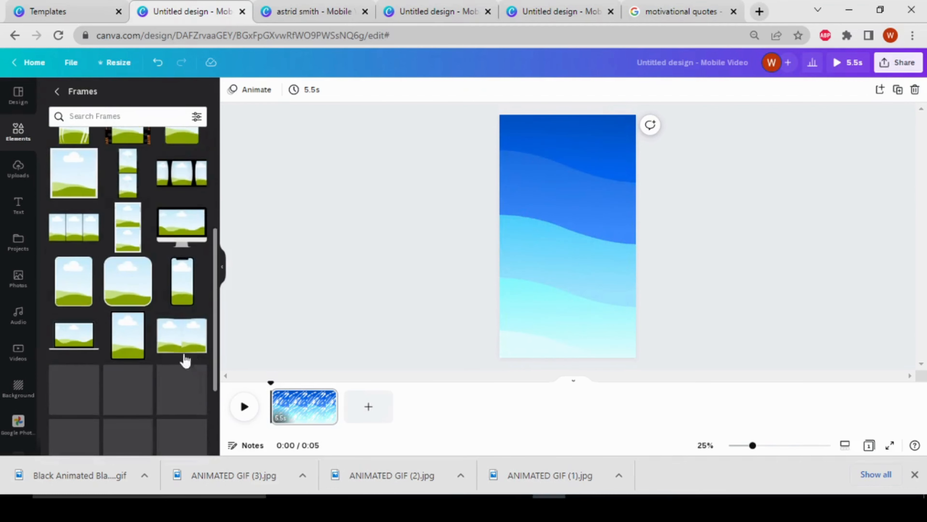
scroll(139, 379, "down", 5)
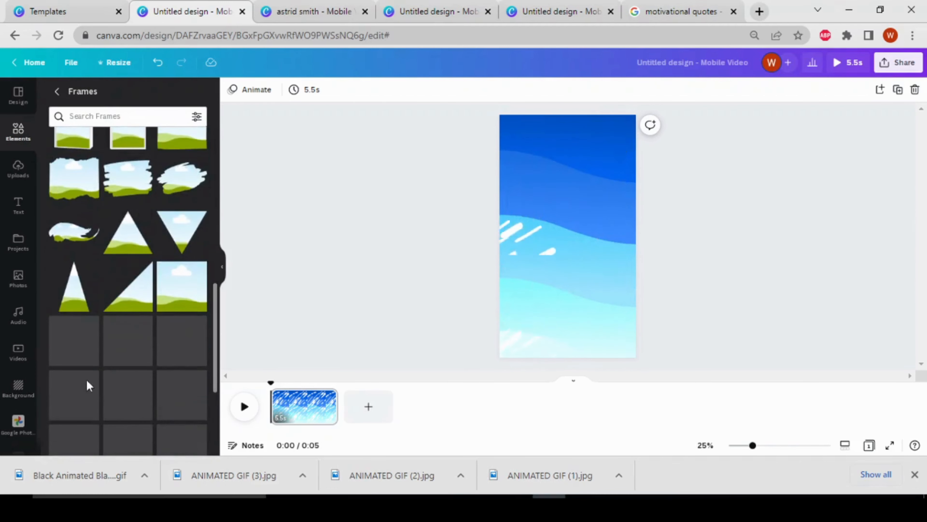
scroll(170, 394, "down", 7)
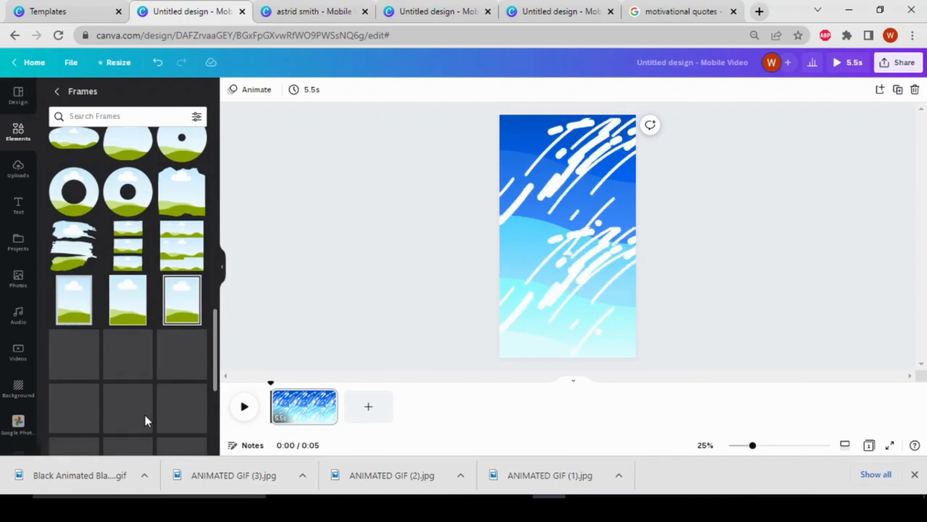
scroll(131, 371, "down", 10)
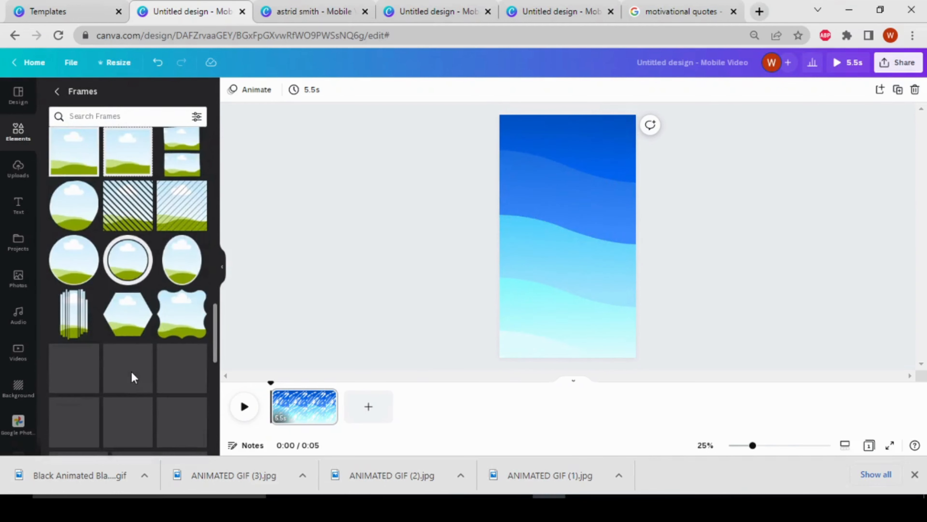
scroll(144, 362, "down", 10)
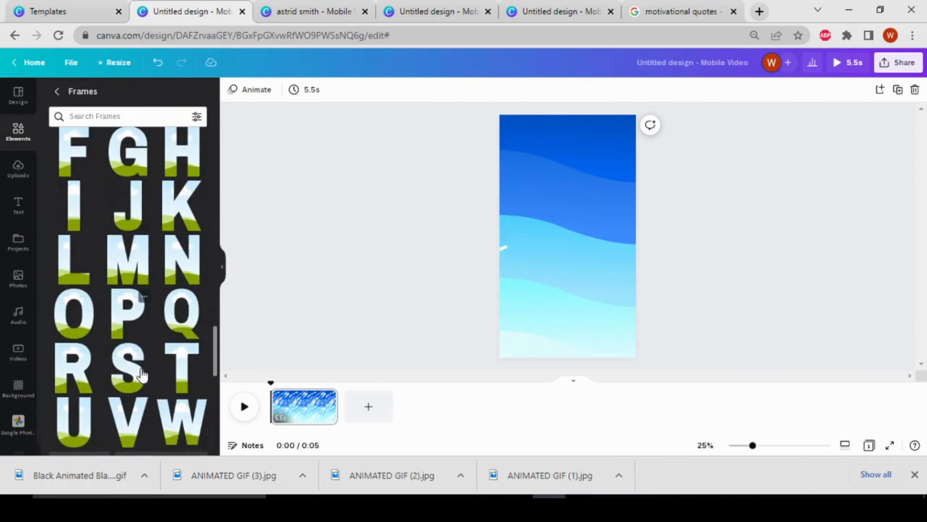
scroll(178, 180, "up", 10)
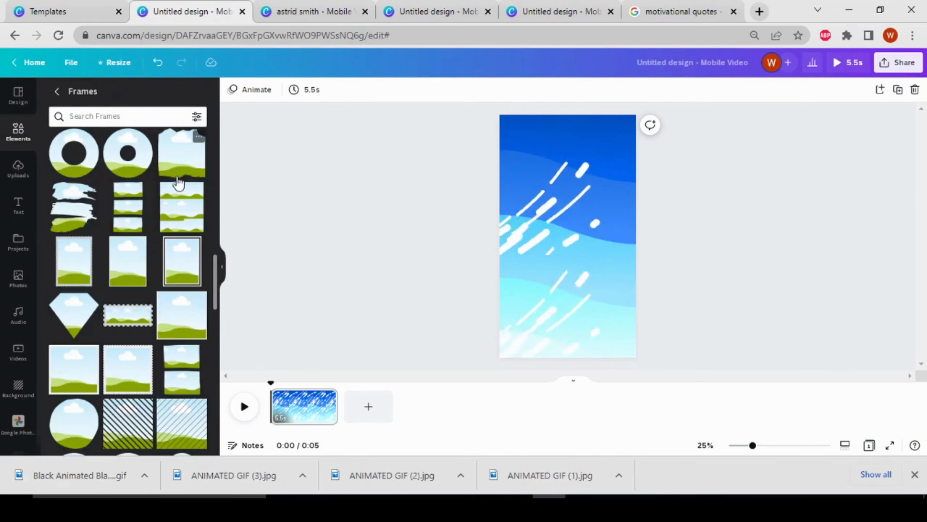
scroll(144, 221, "up", 10)
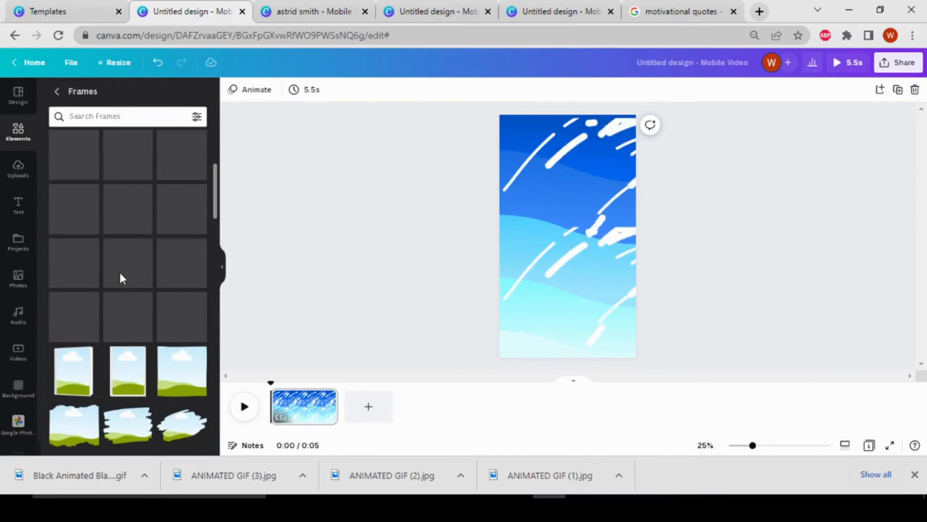
scroll(175, 307, "down", 2)
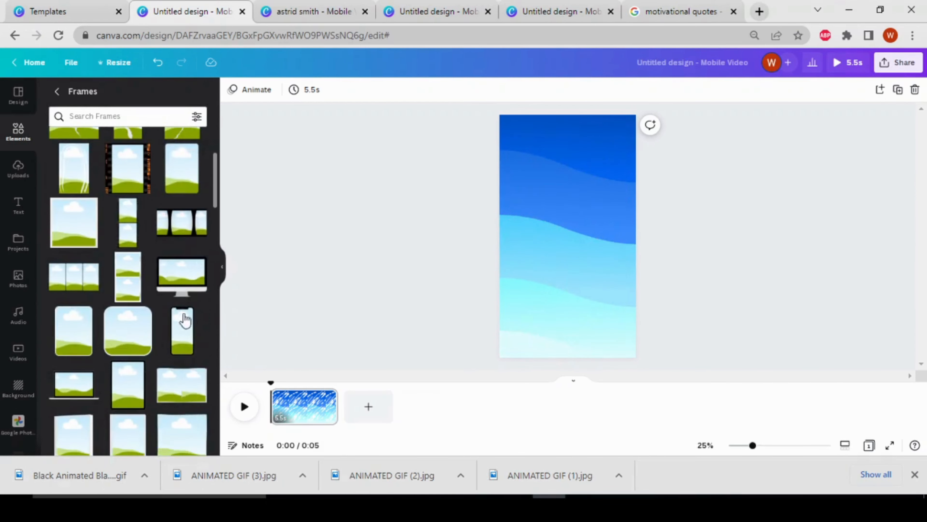
left_click(188, 328)
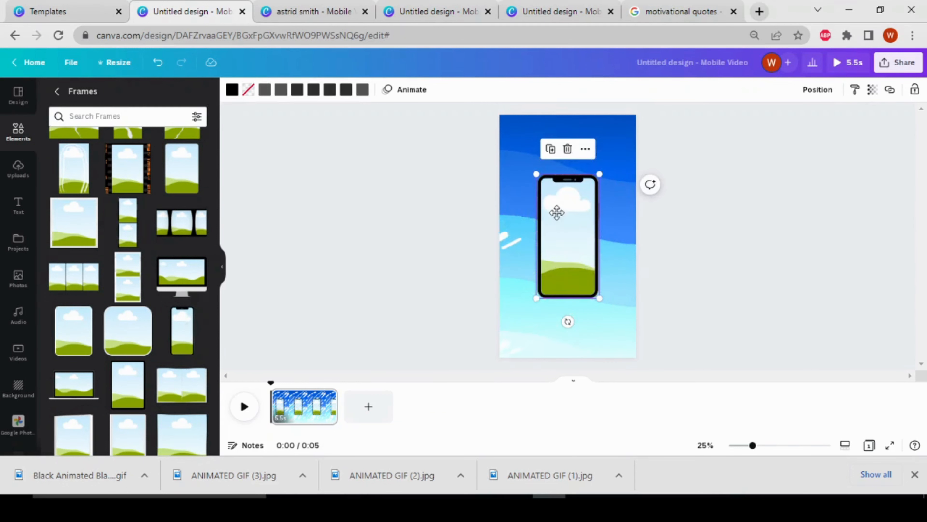
left_click_drag(557, 212, 530, 166)
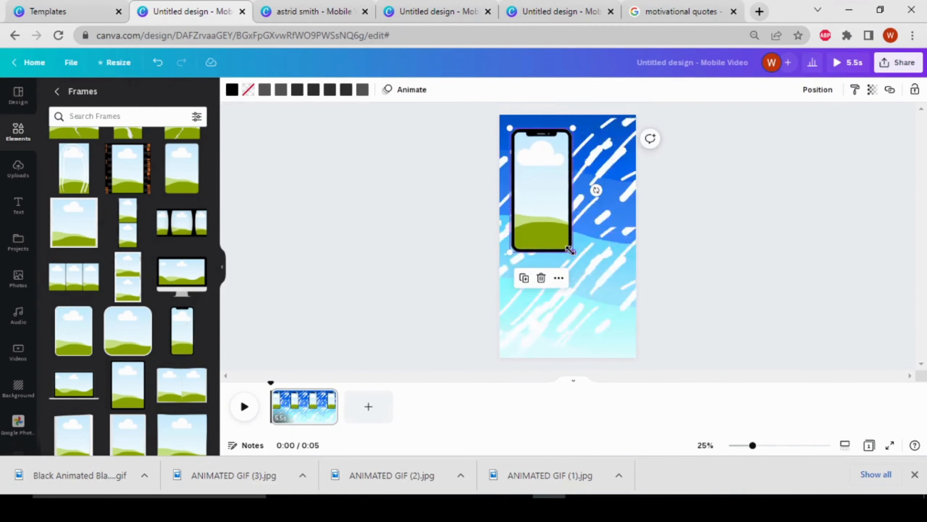
left_click_drag(569, 251, 608, 348)
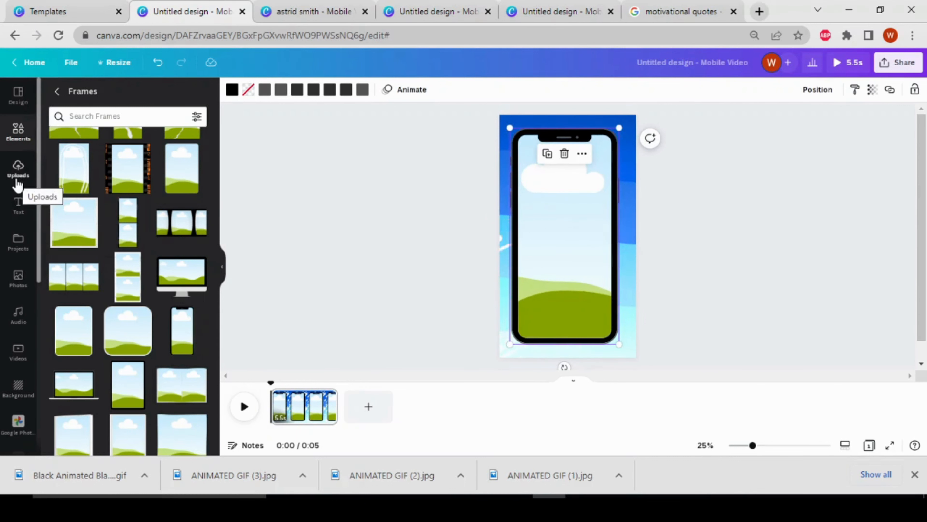
Step: Try the uploaded Happy Birthday balloons image inside the phone frame and take it back out
left_click(17, 172)
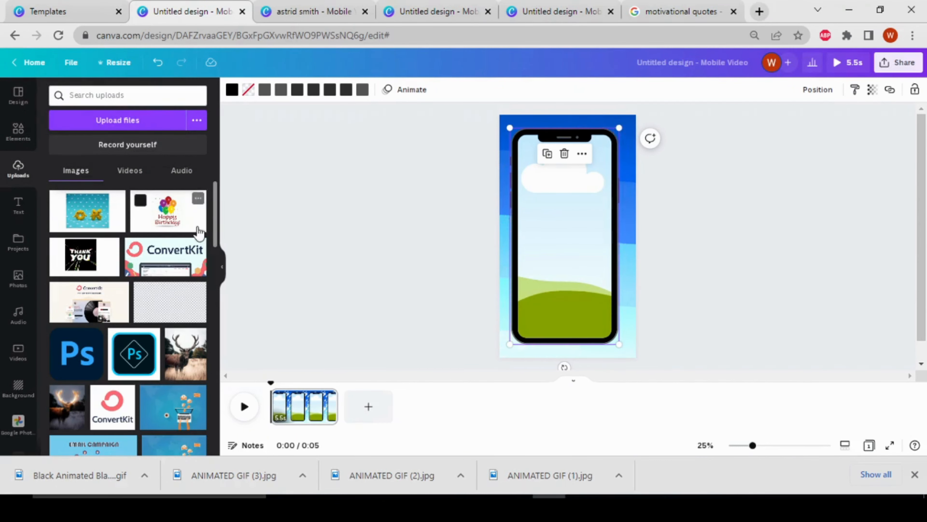
left_click_drag(168, 221, 545, 211)
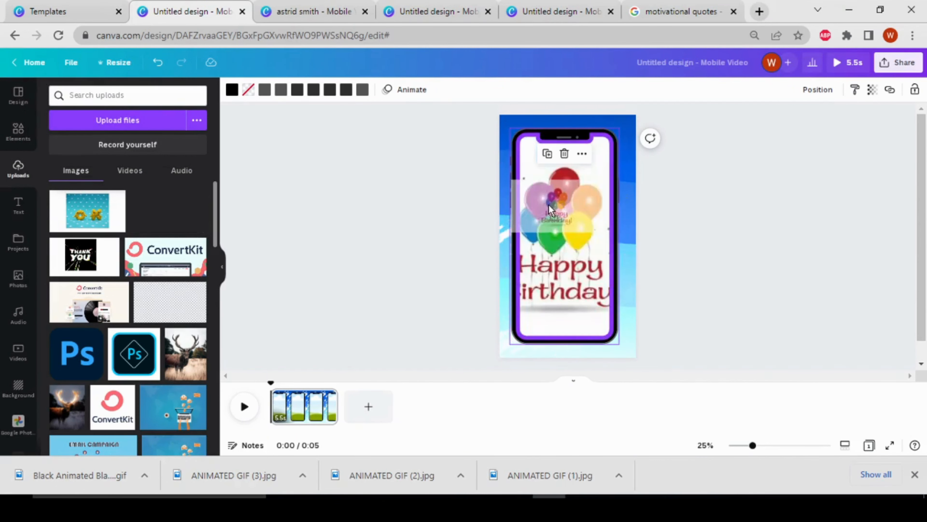
left_click_drag(478, 246, 173, 218)
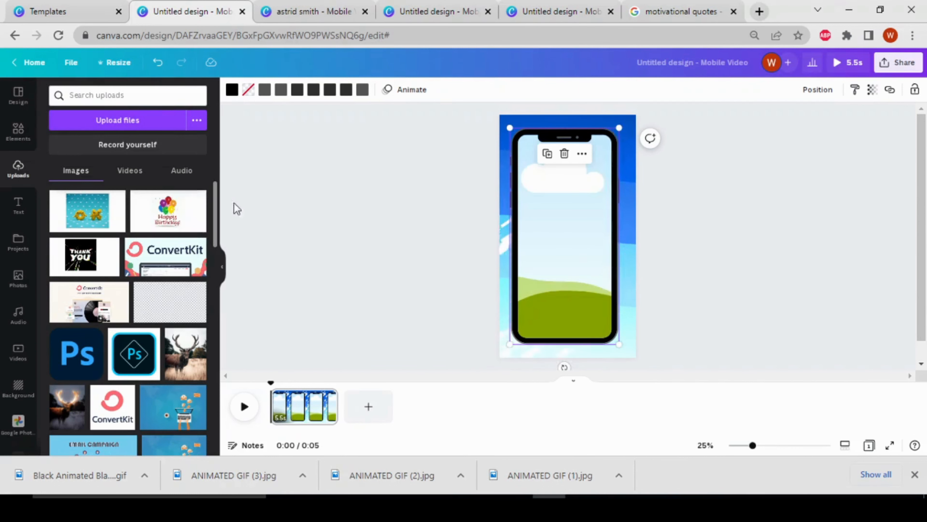
Step: Fill the phone frame with the recently used video of the smiling blonde woman in front of bookshelves
left_click(18, 352)
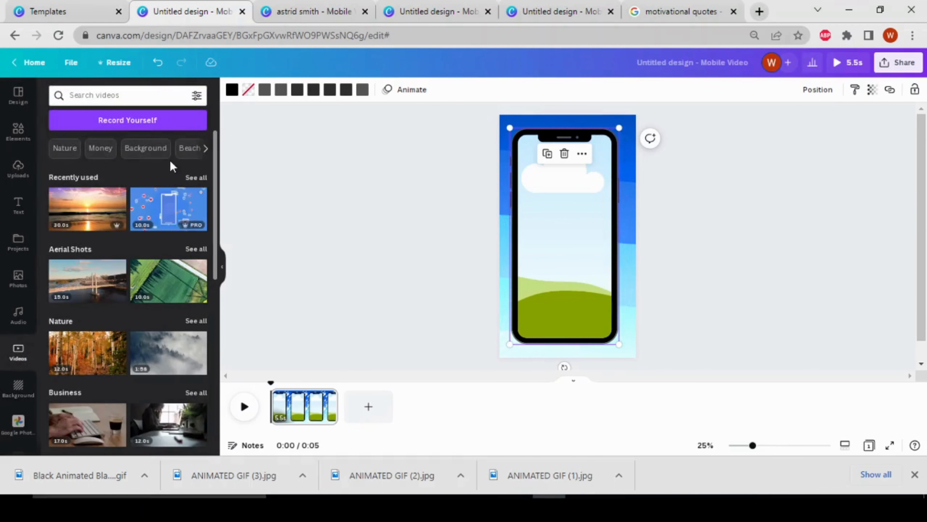
left_click(193, 177)
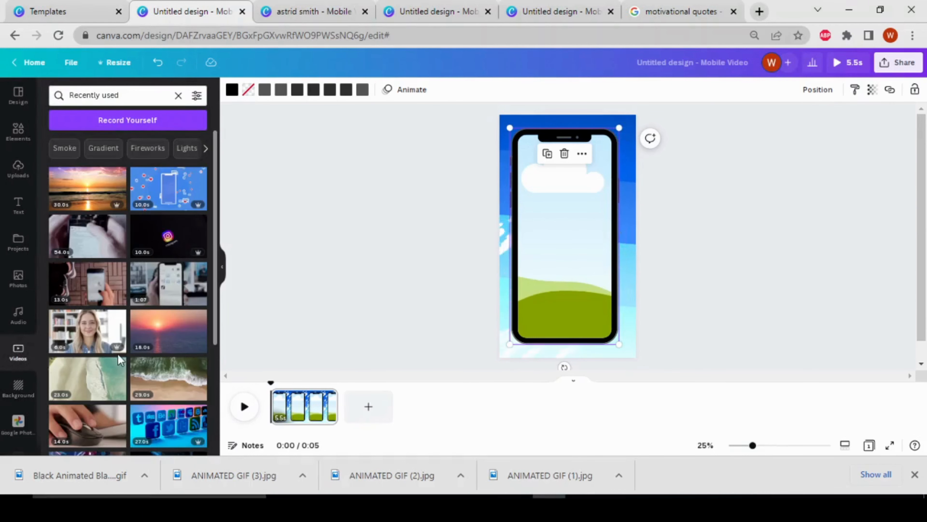
left_click_drag(92, 340, 549, 246)
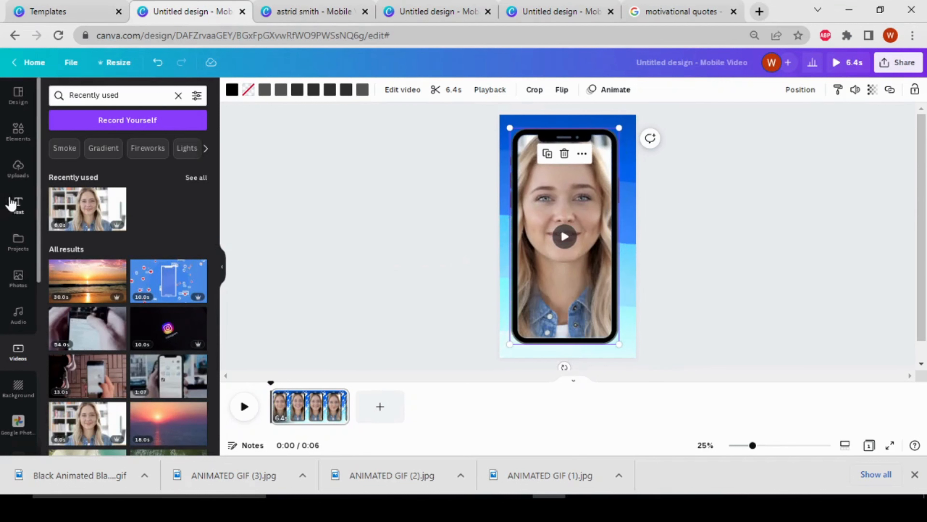
Step: Add the "HELLO darling" font combination, delete its "darling" line and place HELLO across the lower part of the phone screen
left_click(17, 205)
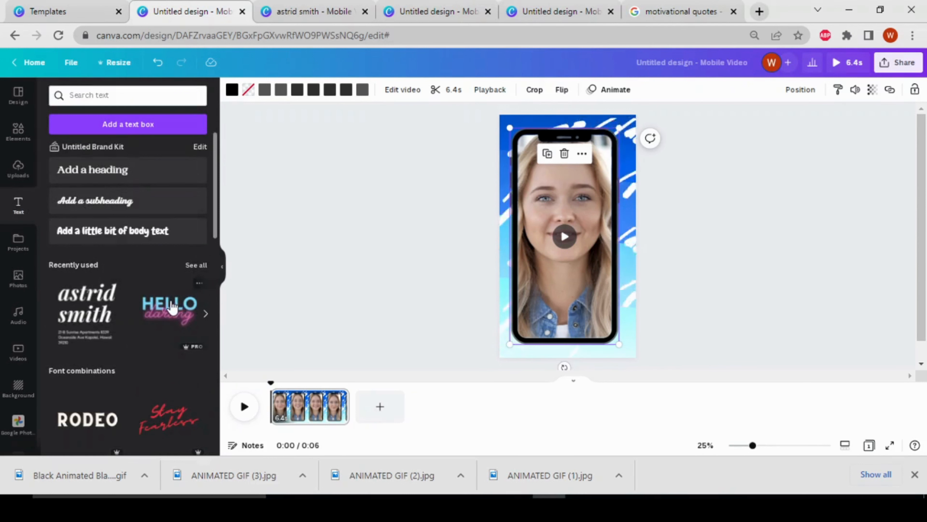
left_click(175, 306)
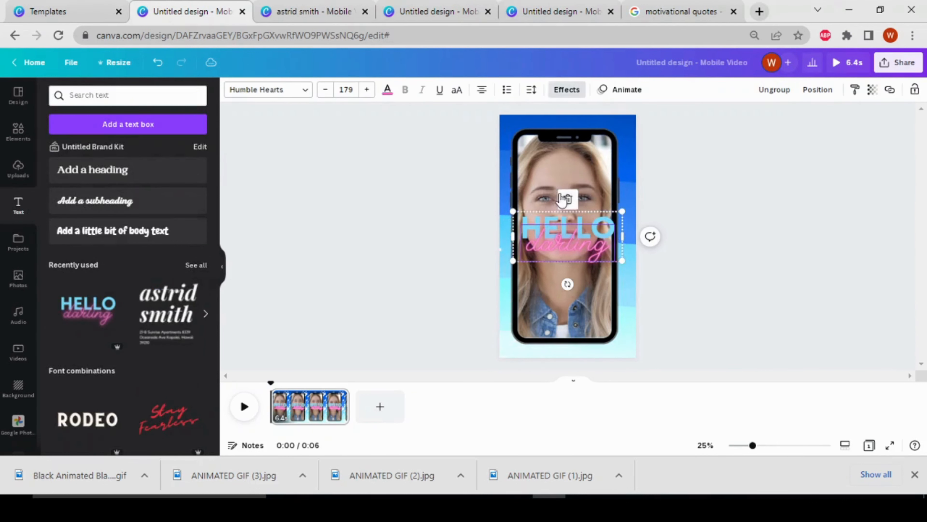
left_click(568, 201)
left_click_drag(571, 227, 615, 292)
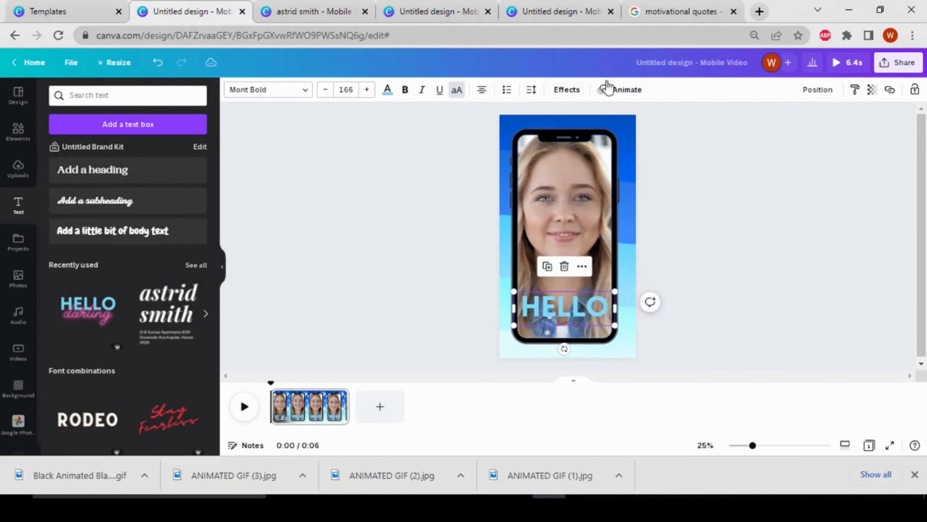
Step: Apply the Pan text animation to the HELLO text and play the reel to preview it
left_click(605, 99)
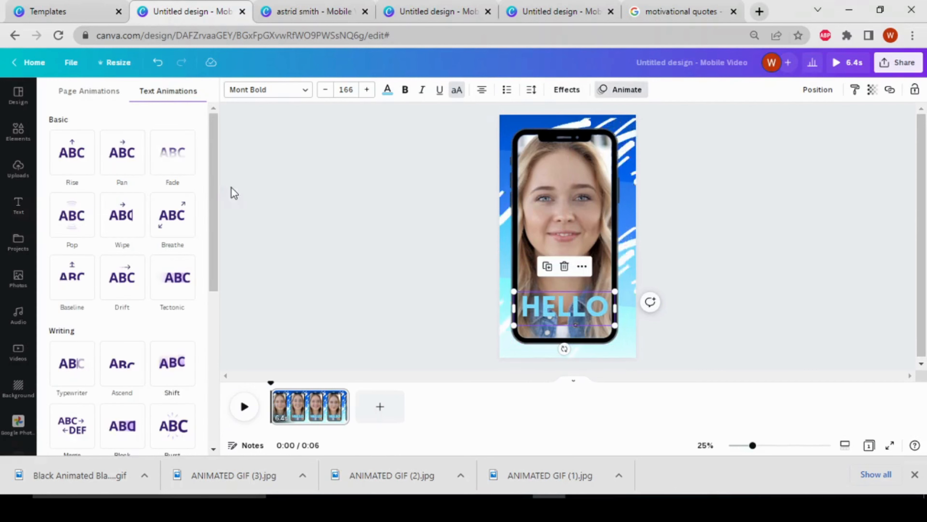
left_click(144, 168)
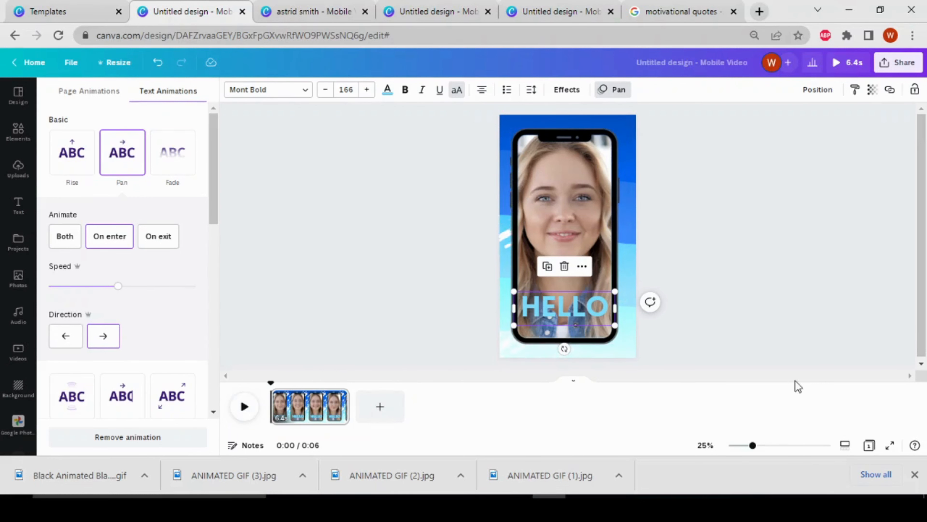
left_click(251, 412)
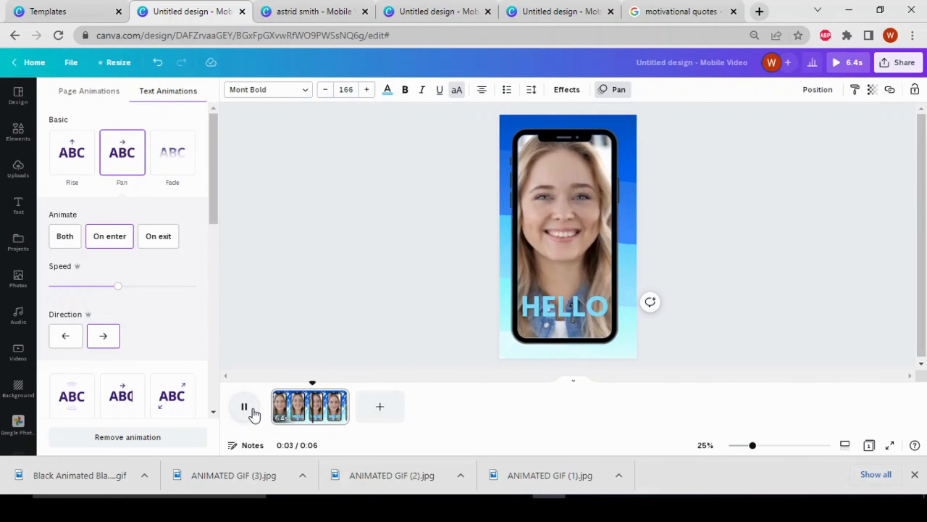
left_click(251, 411)
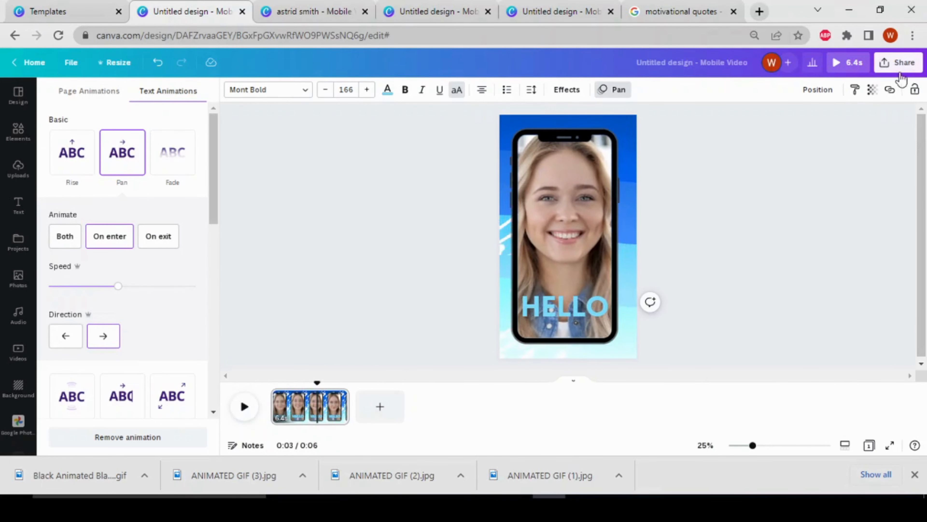
Step: Review the download settings for exporting the reel as an MP4 video, and close them without downloading
left_click(904, 63)
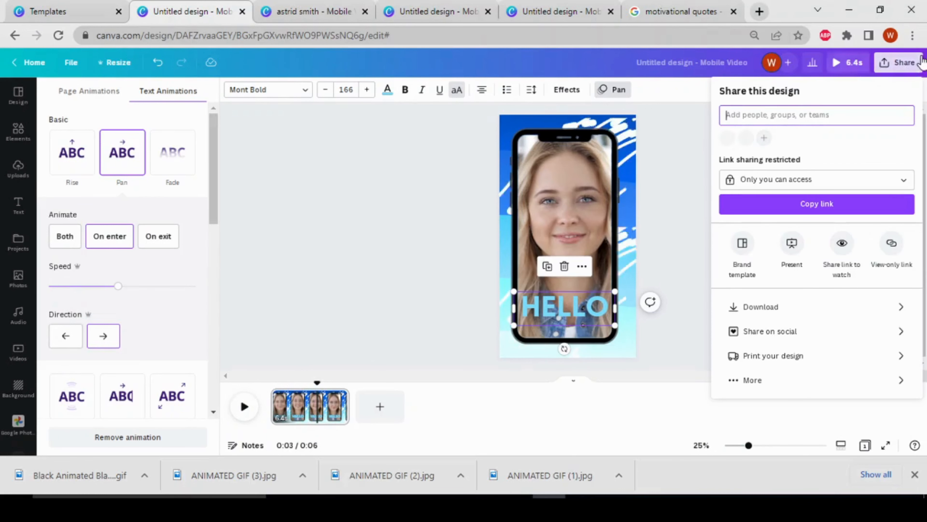
left_click(855, 314)
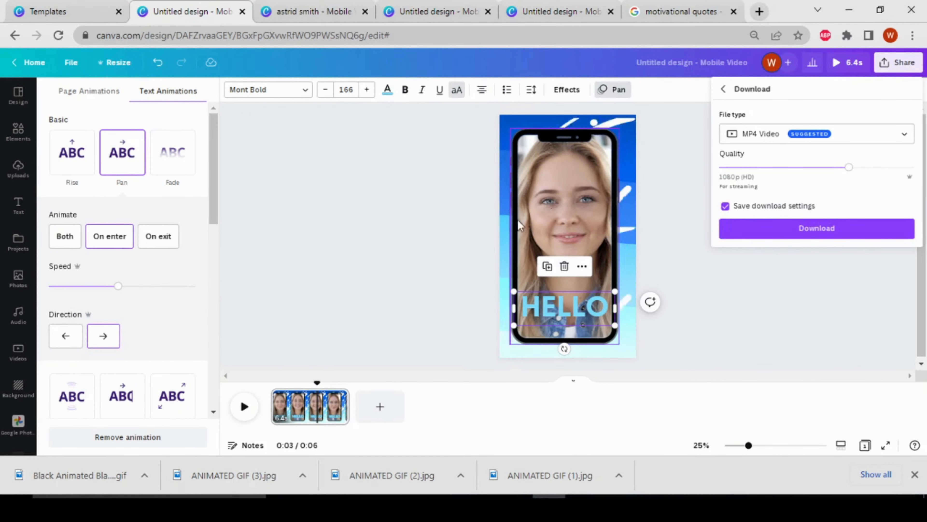
left_click(746, 306)
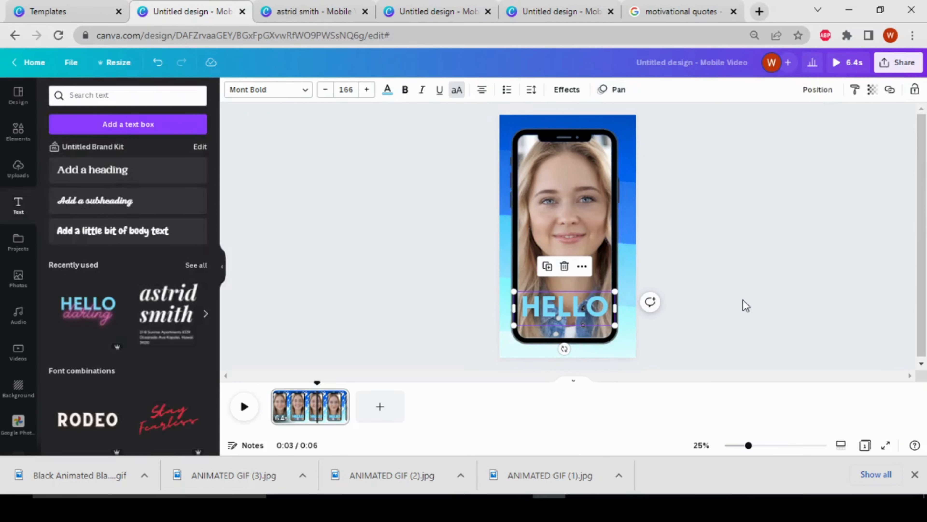